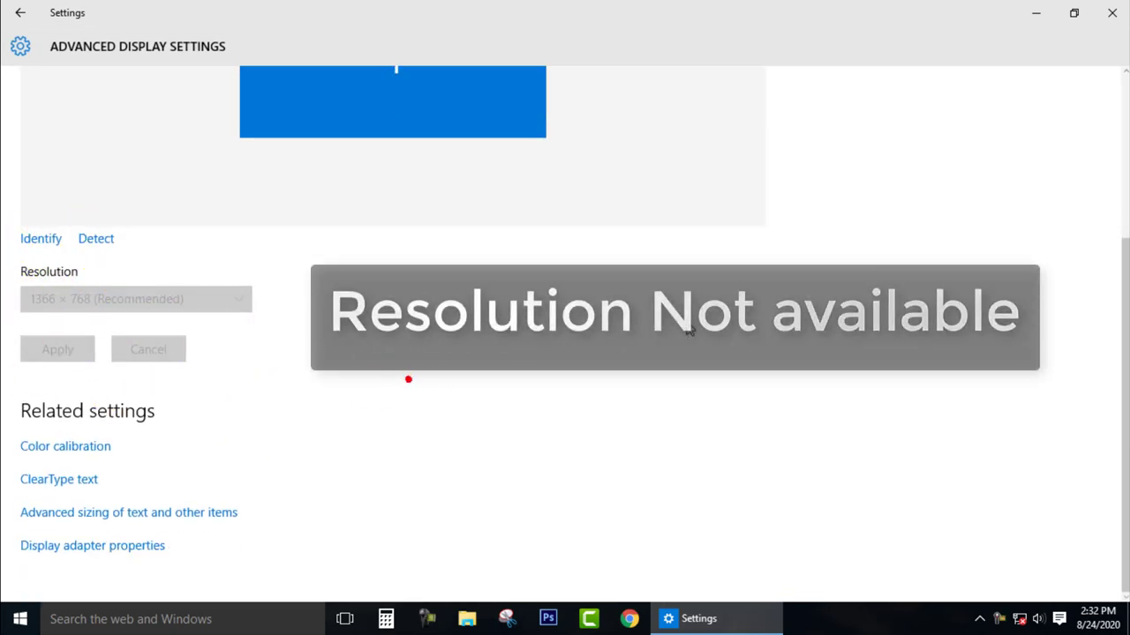
- Close the advanced display settings and switch to a maximized Chrome window without restoring the previous pages
scroll(409, 378, "up", 5)
left_click(1113, 13)
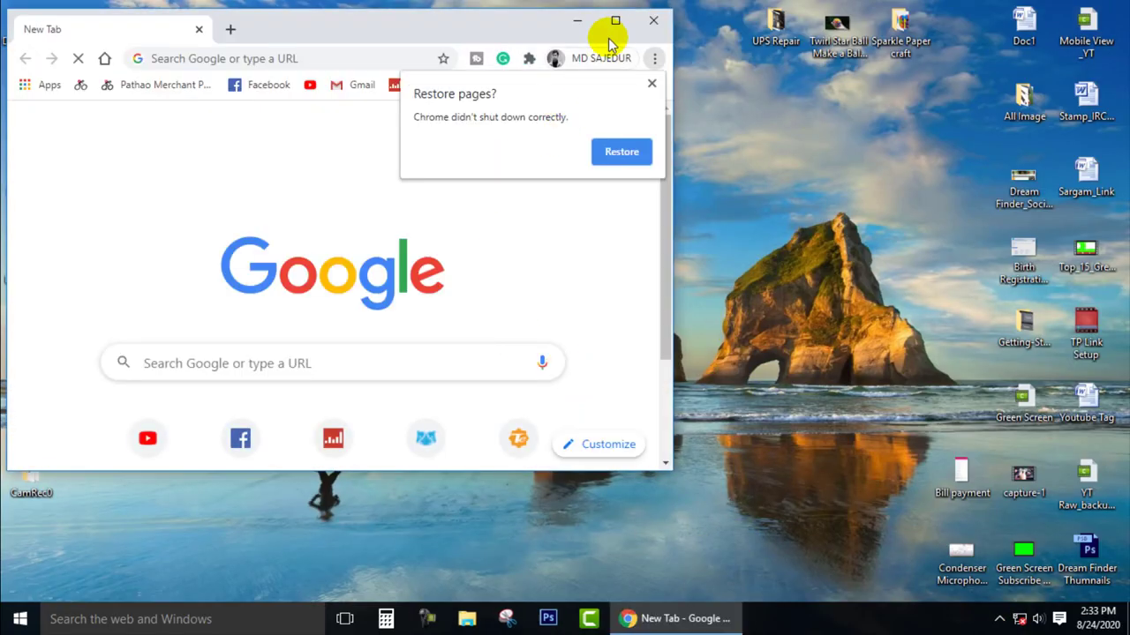
left_click(616, 22)
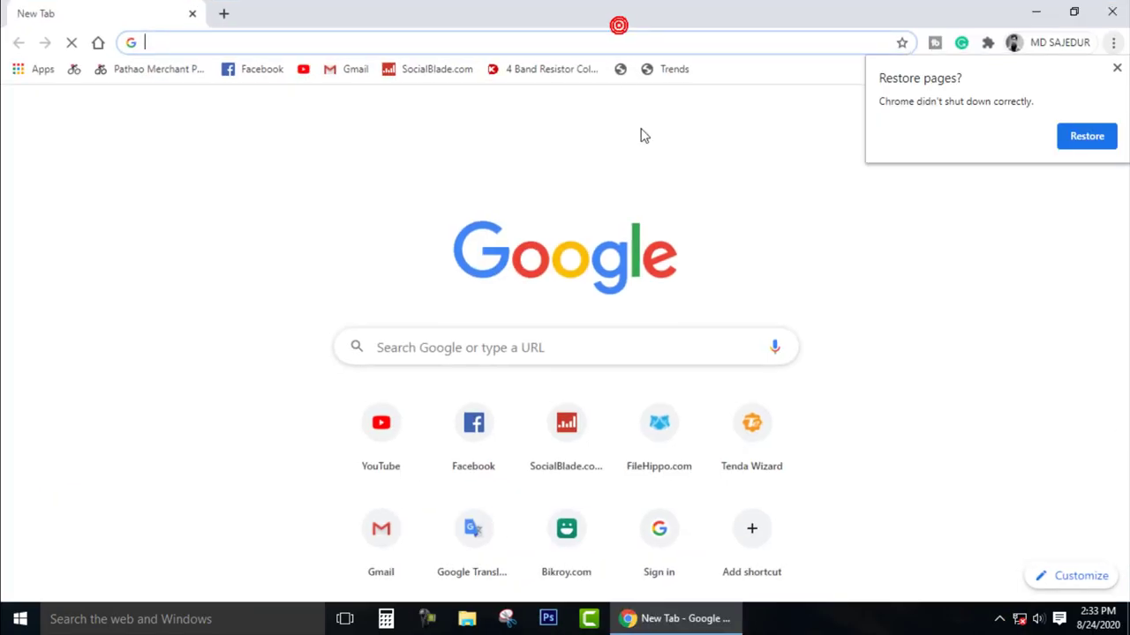
left_click(1117, 68)
- Search Google for an AMD Radeon HD7670 graphics driver for Windows 10
left_click(338, 41)
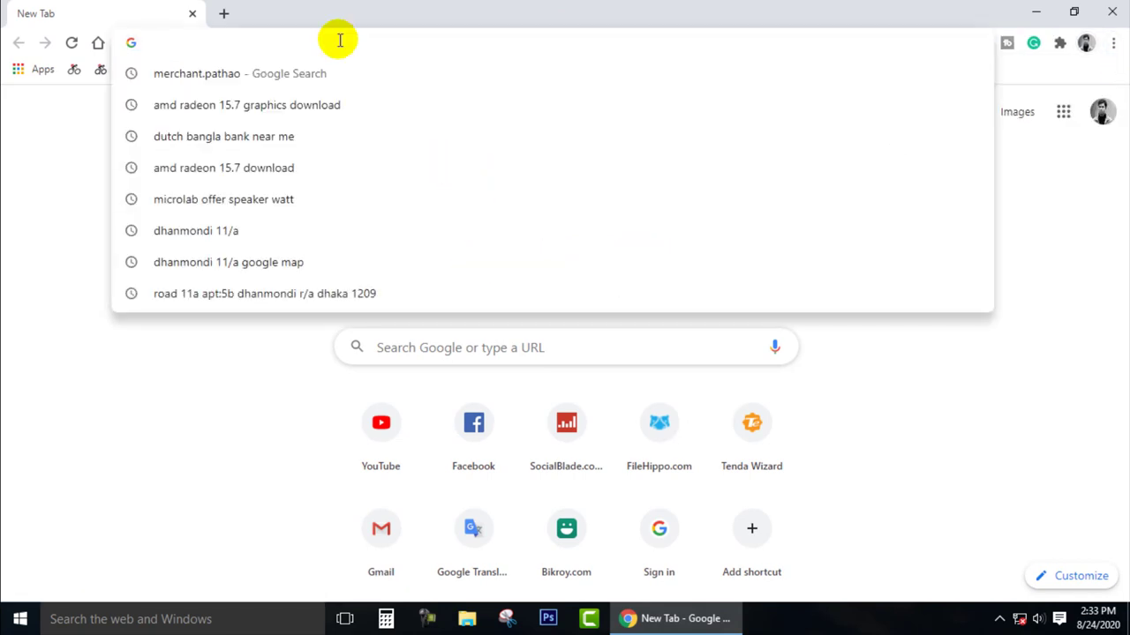
type("AMD")
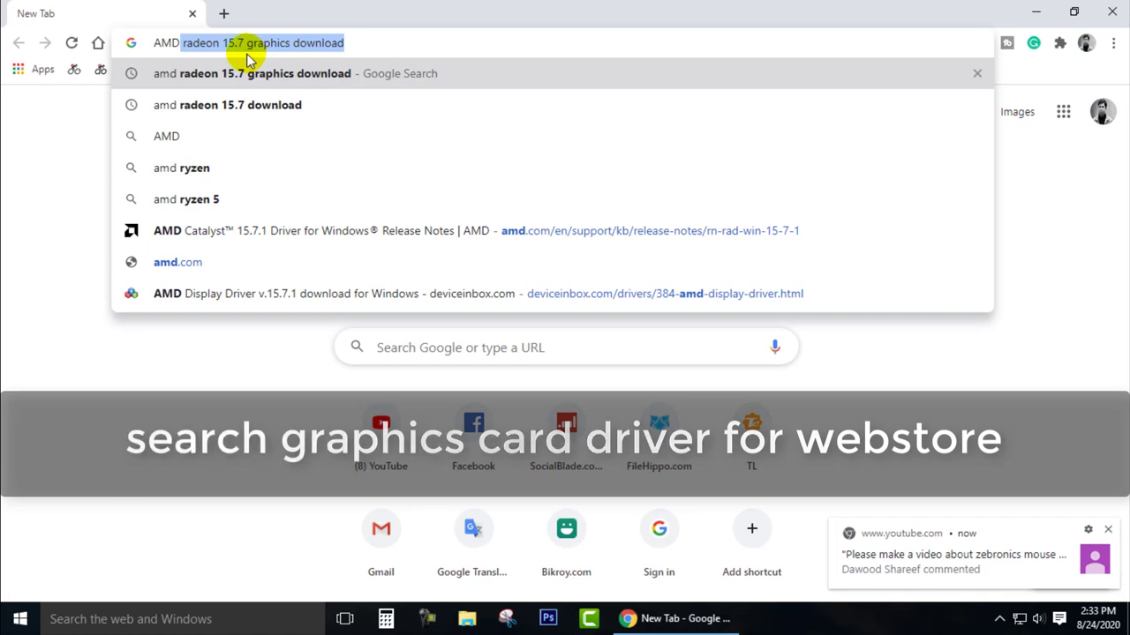
type("radeon")
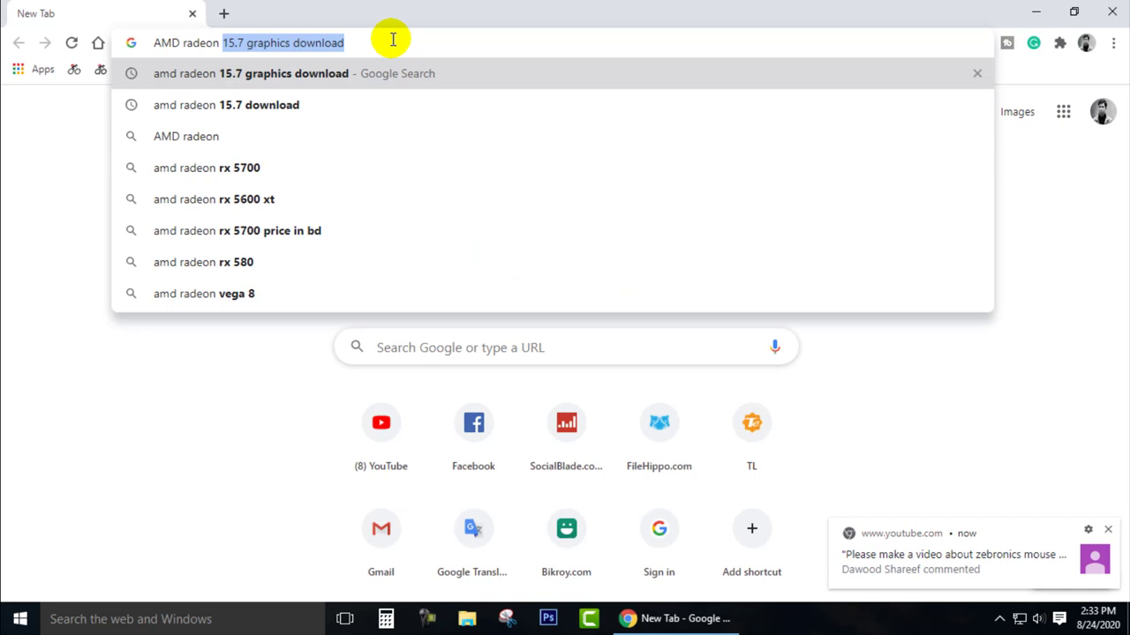
type("HD7670")
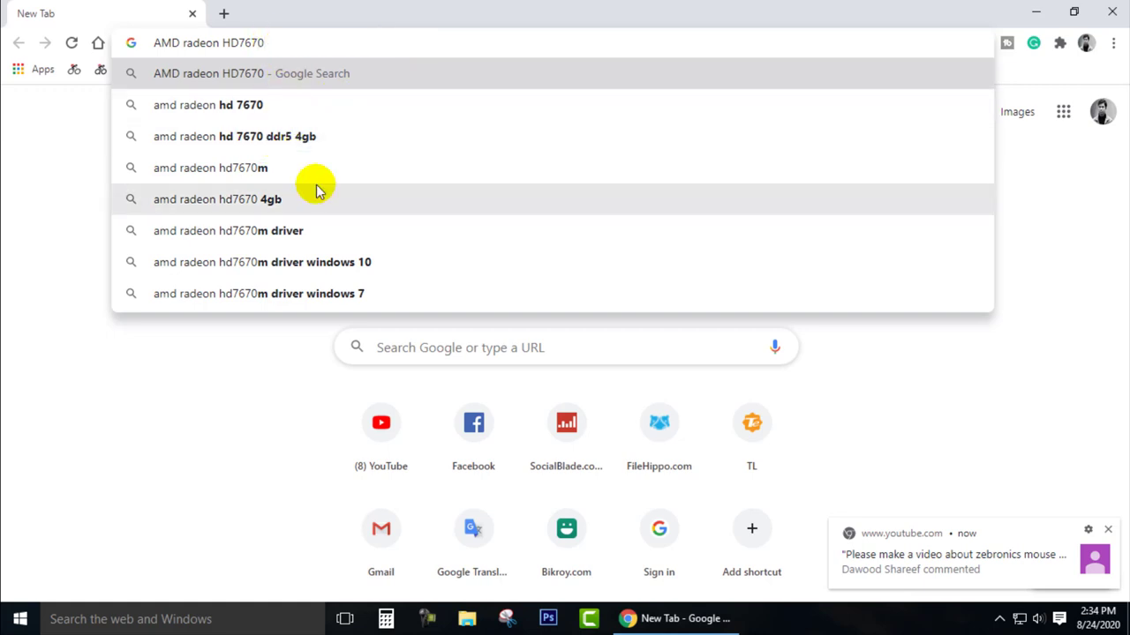
left_click(295, 265)
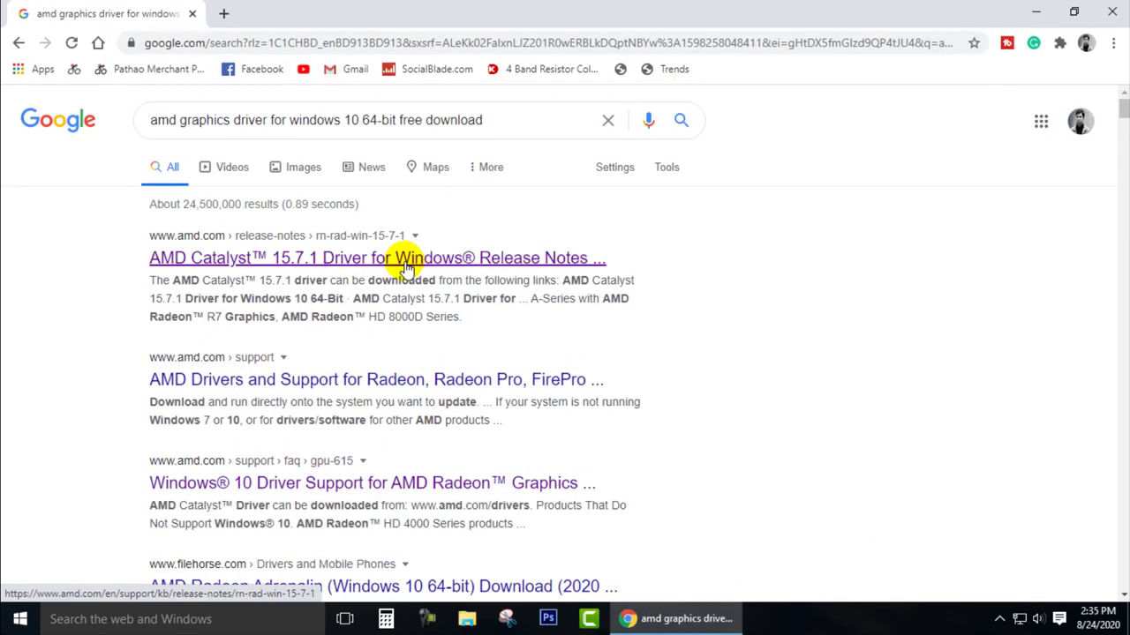
- Open the AMD Catalyst 15.7.1 Driver for Windows release notes and download the Windows 10 64-Bit driver
left_click(405, 261)
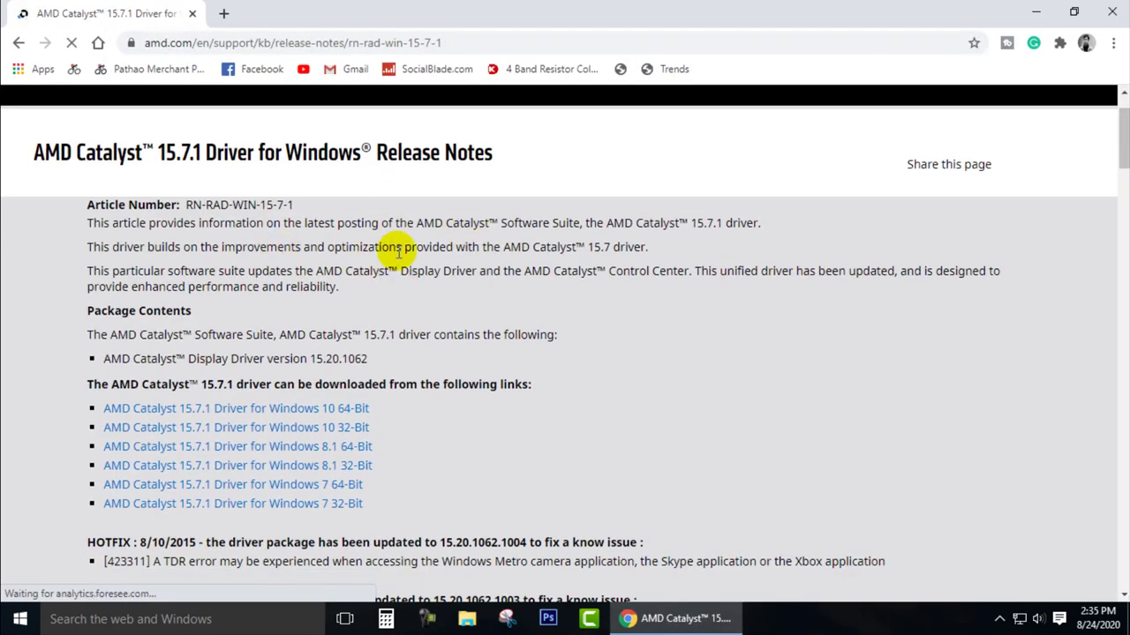
scroll(389, 245, "down", 2)
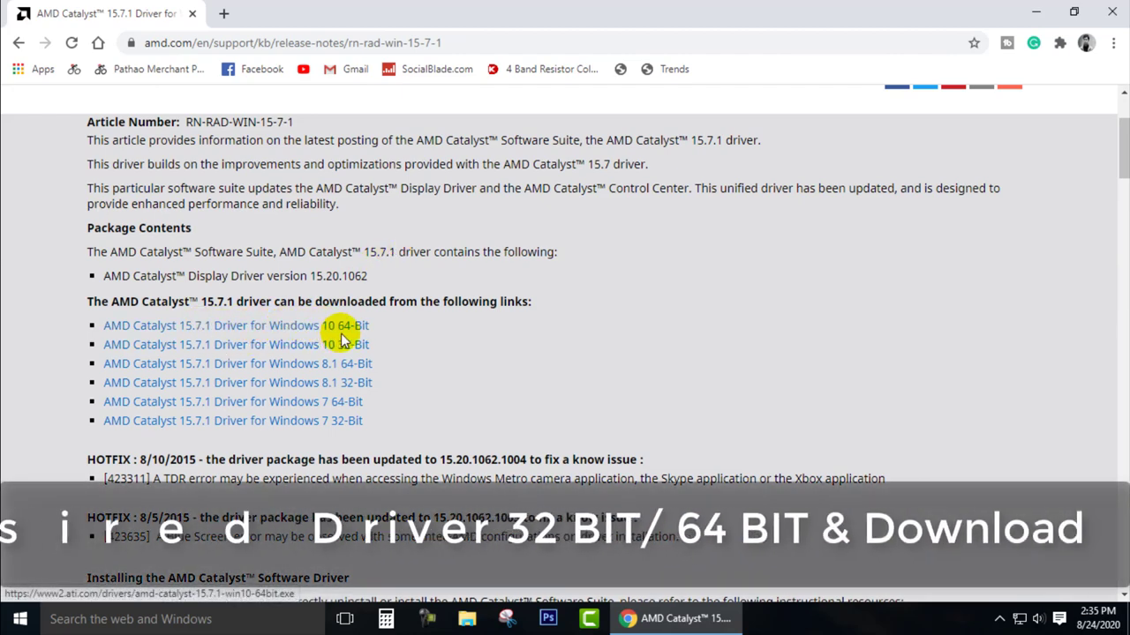
left_click(293, 329)
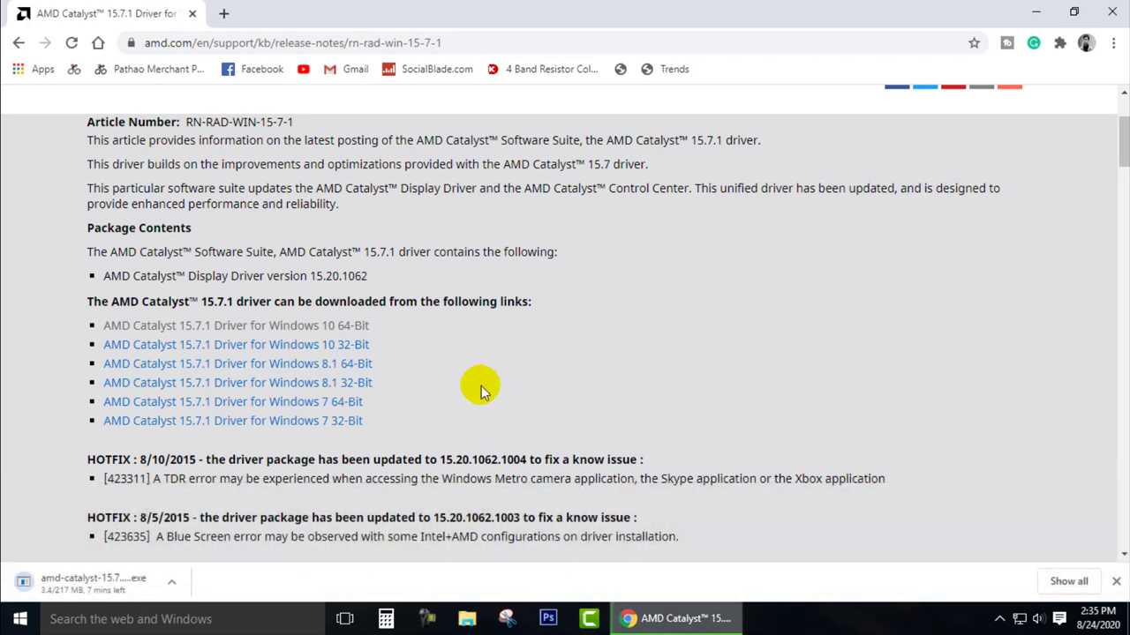
- Open the Downloads folder in File Explorer and request closing the Chrome window
left_click(650, 621)
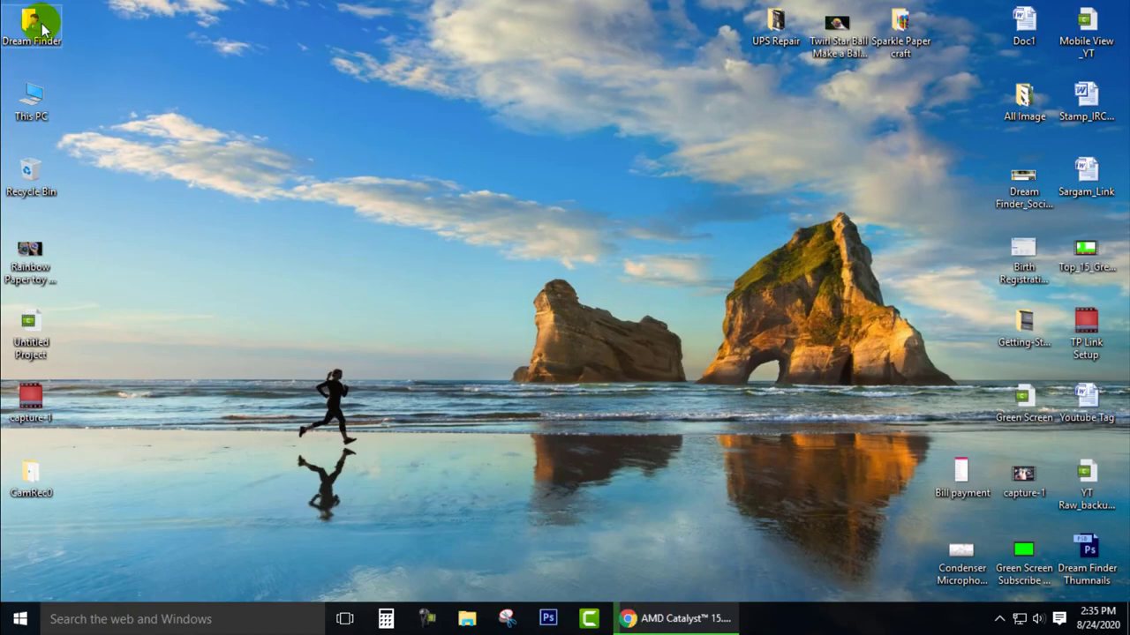
double_click(37, 26)
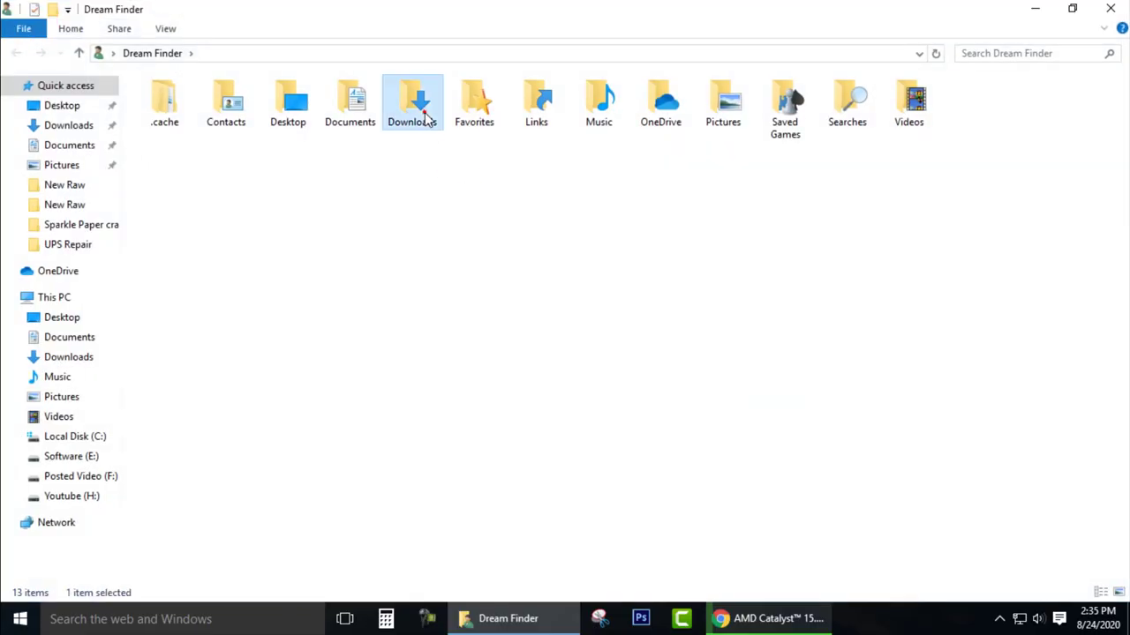
double_click(422, 108)
right_click(732, 618)
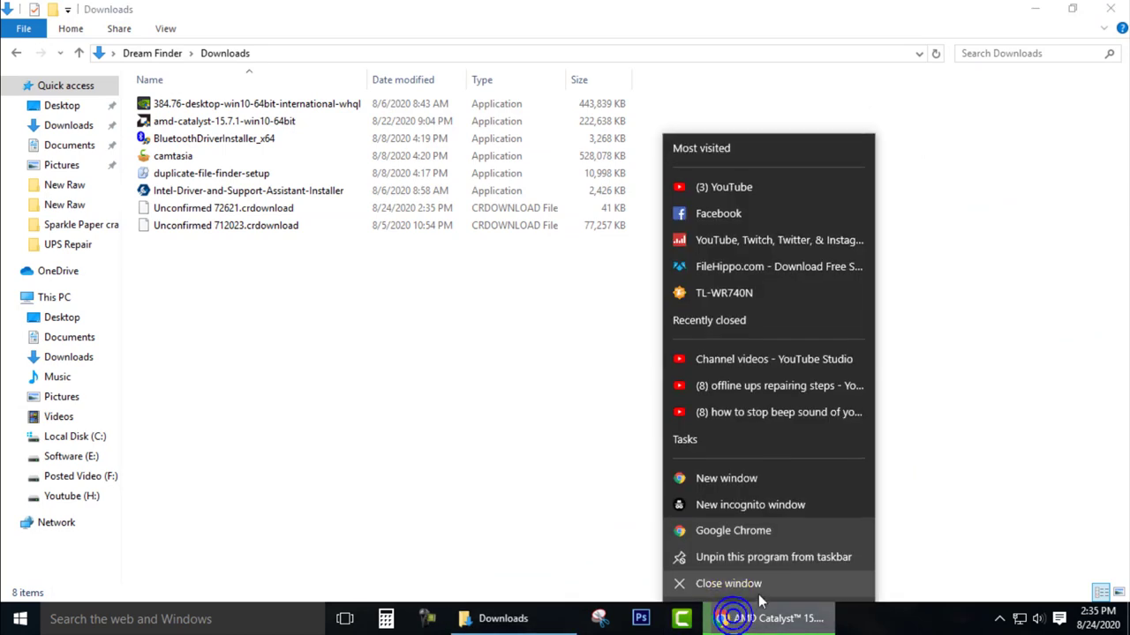
left_click(729, 585)
- Launch the amd-catalyst-15.7.1-win10-64bit installer and extract it to C:\AMD\AMD-Catalyst-15.7.1-Win10-64bit
left_click(184, 124)
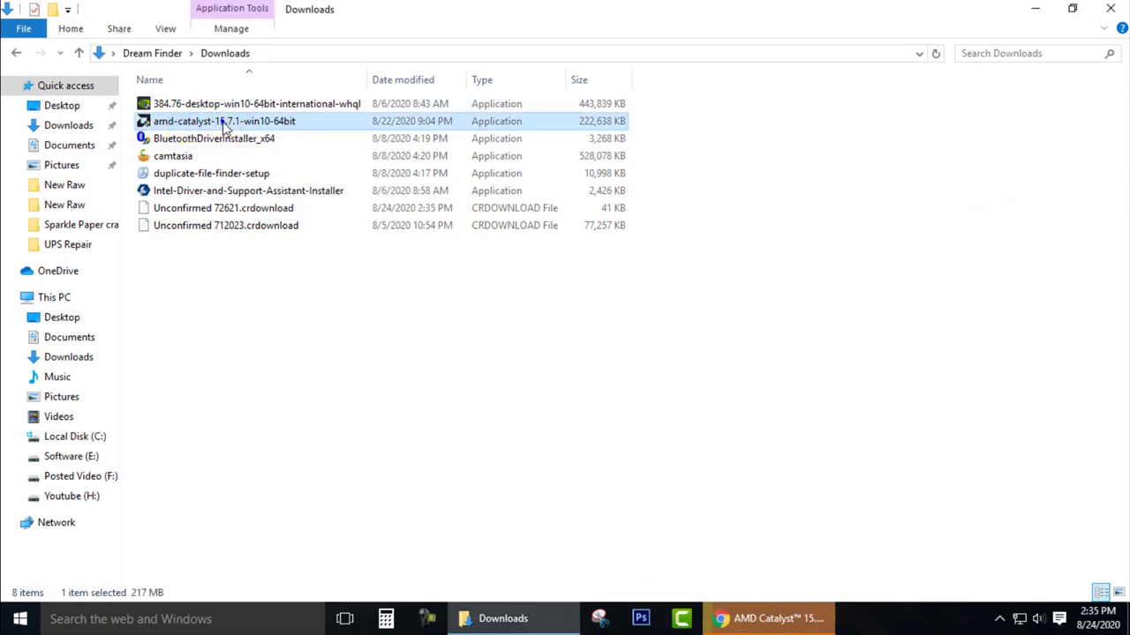
right_click(224, 126)
left_click(265, 135)
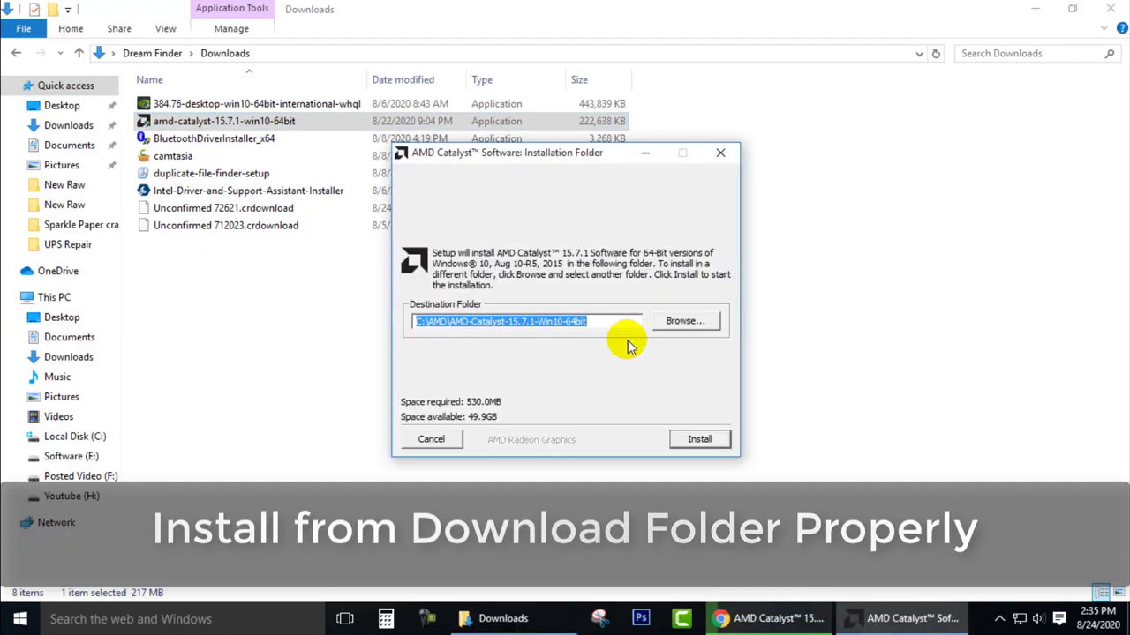
left_click(522, 323)
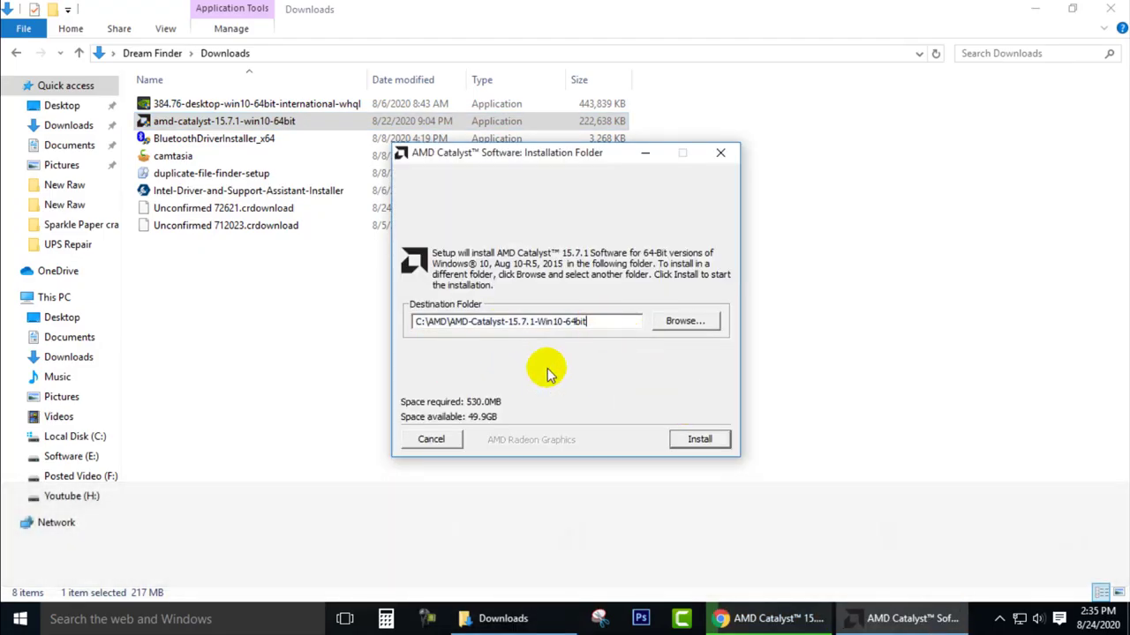
left_click(699, 440)
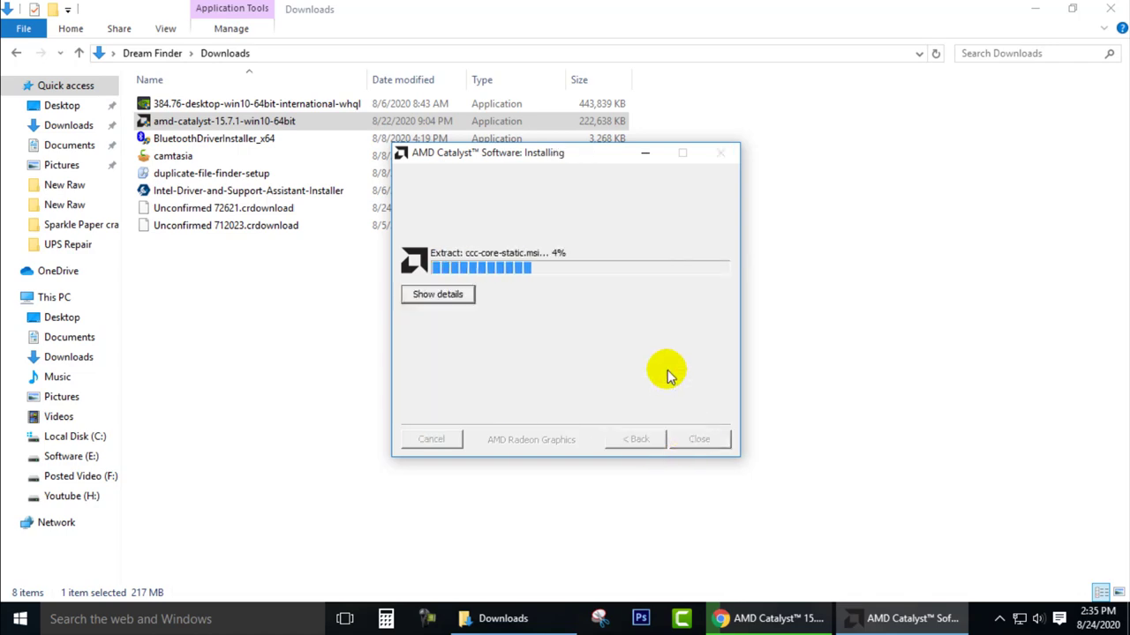
- Close the Downloads folder window and exit Chrome despite the download in progress
left_click(1109, 10)
left_click(1109, 11)
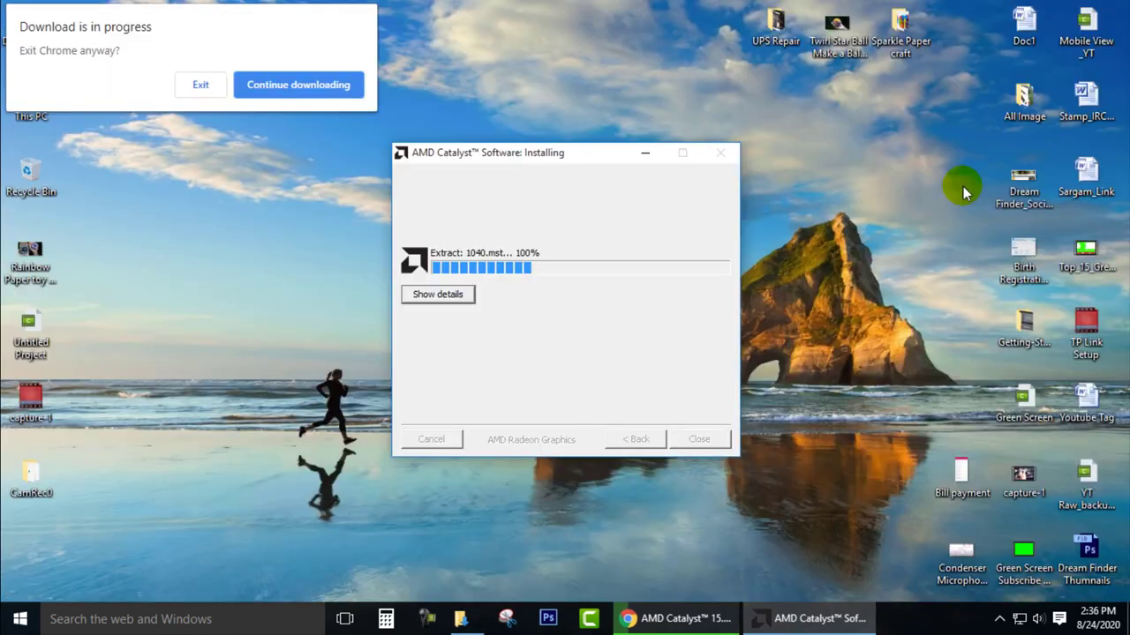
left_click(201, 89)
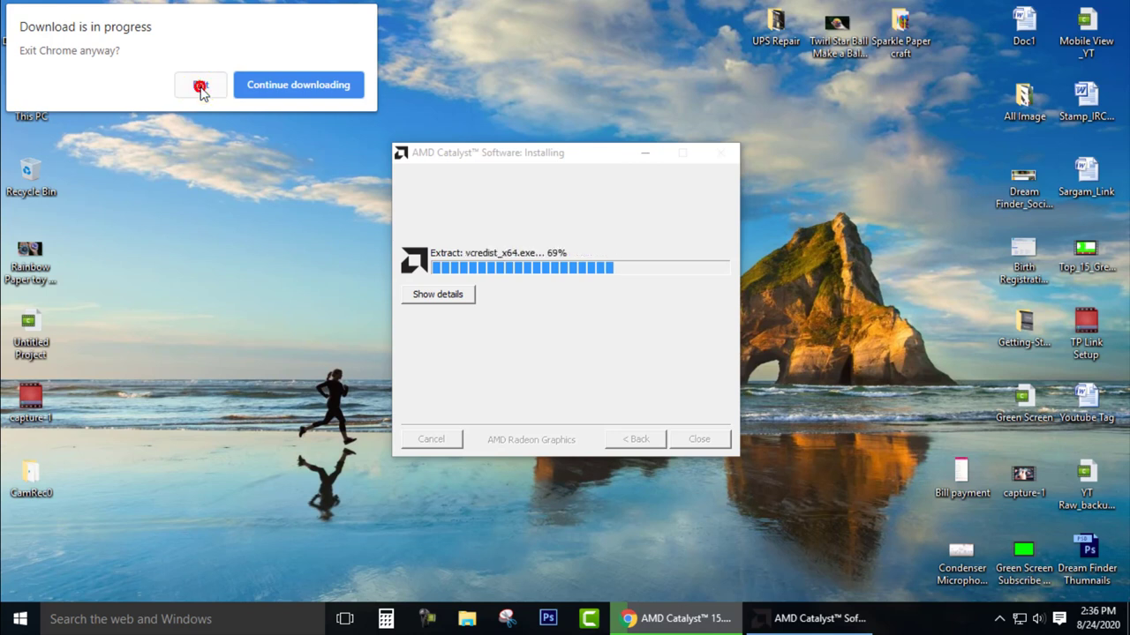
left_click(202, 88)
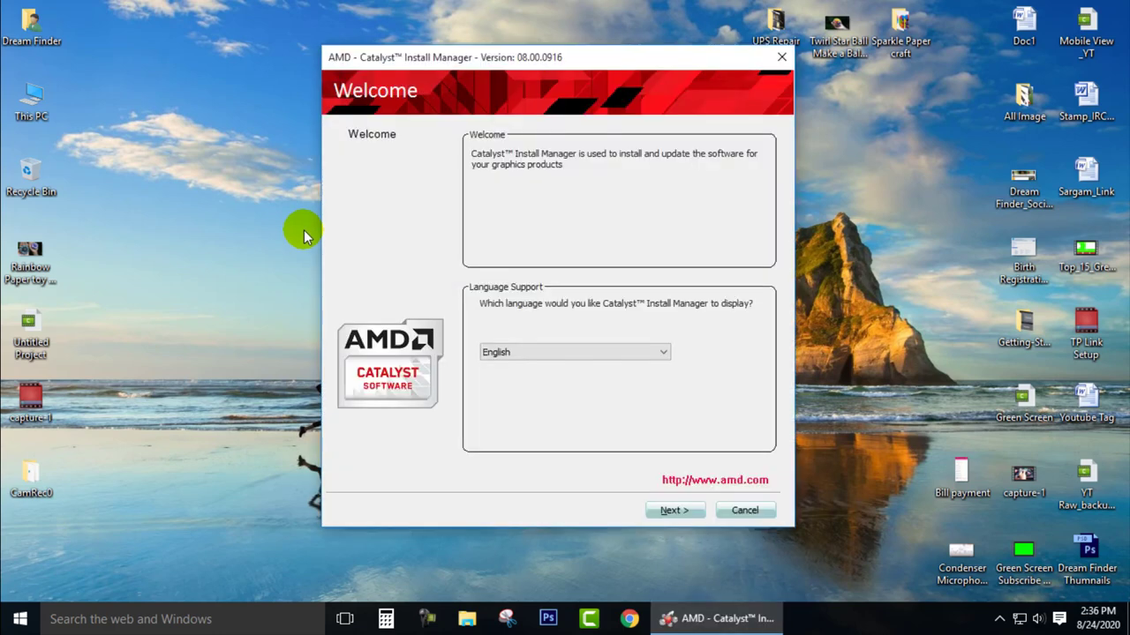
- Proceed through the Catalyst Install Manager in English with the Express install to C:\Program Files\AMD
left_click(555, 353)
left_click(536, 398)
left_click(672, 511)
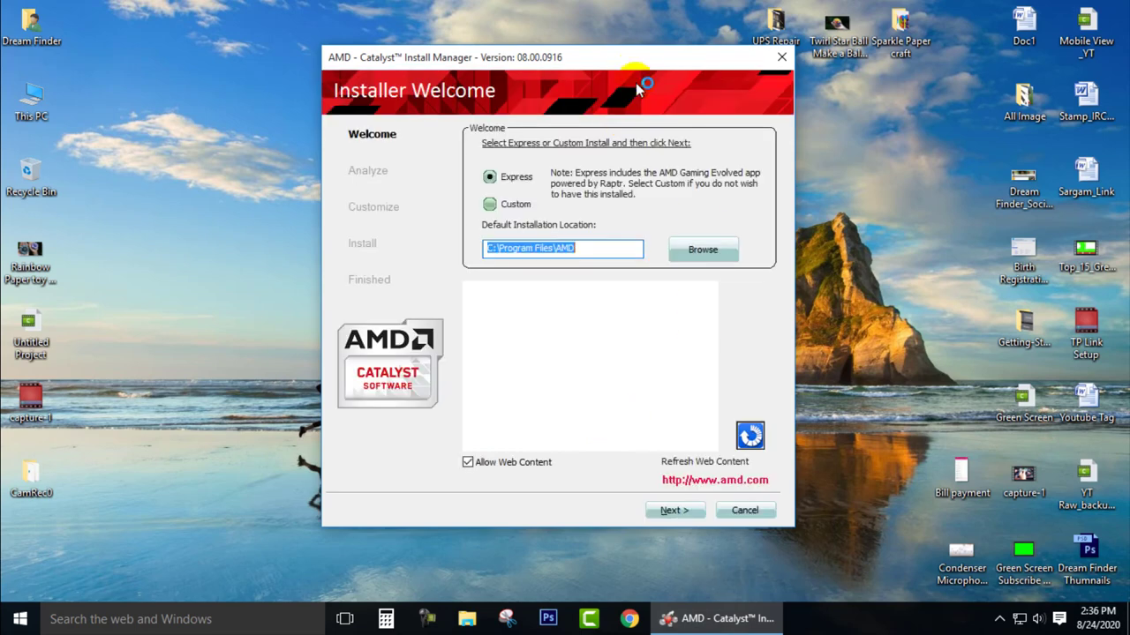
left_click_drag(641, 63, 785, 33)
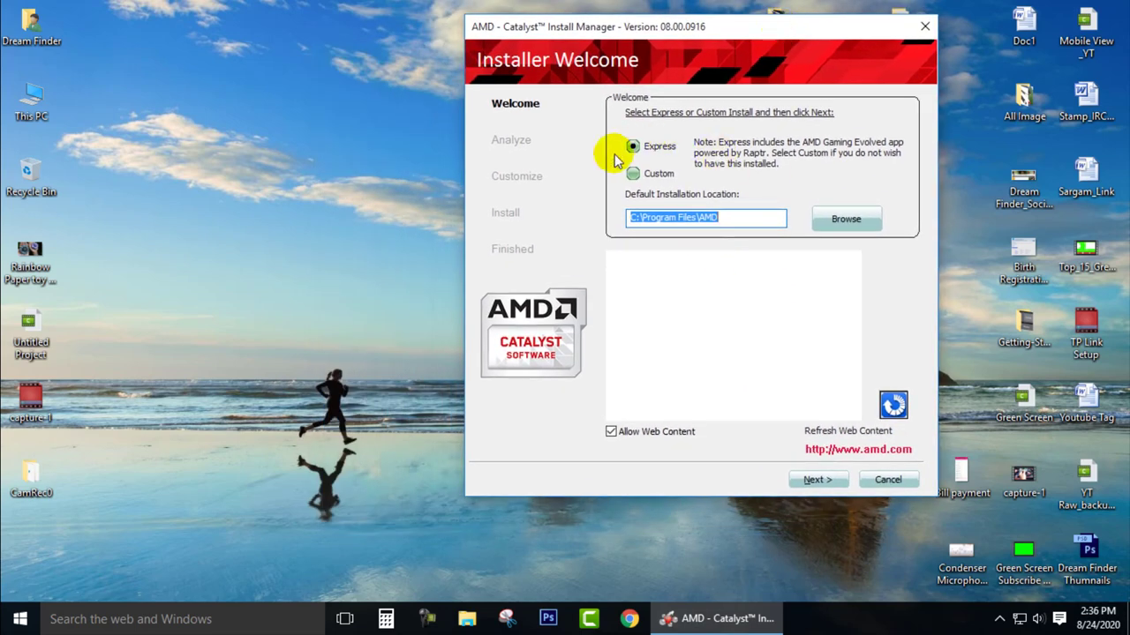
left_click(814, 479)
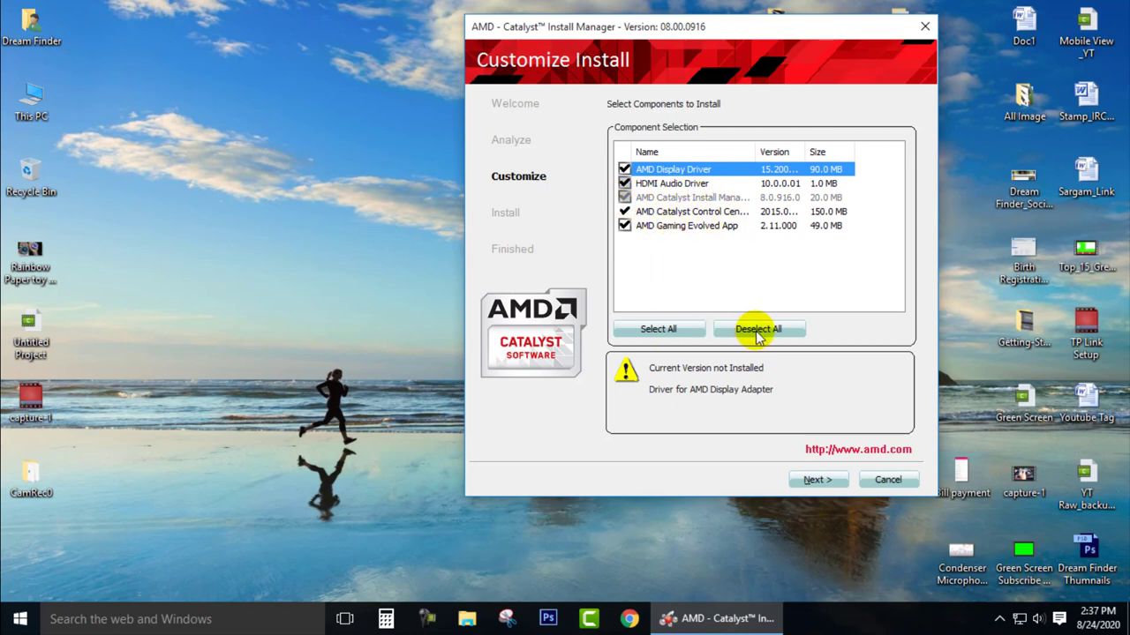
- Keep all driver components selected and accept the End User License Agreement to start the installation
left_click(817, 481)
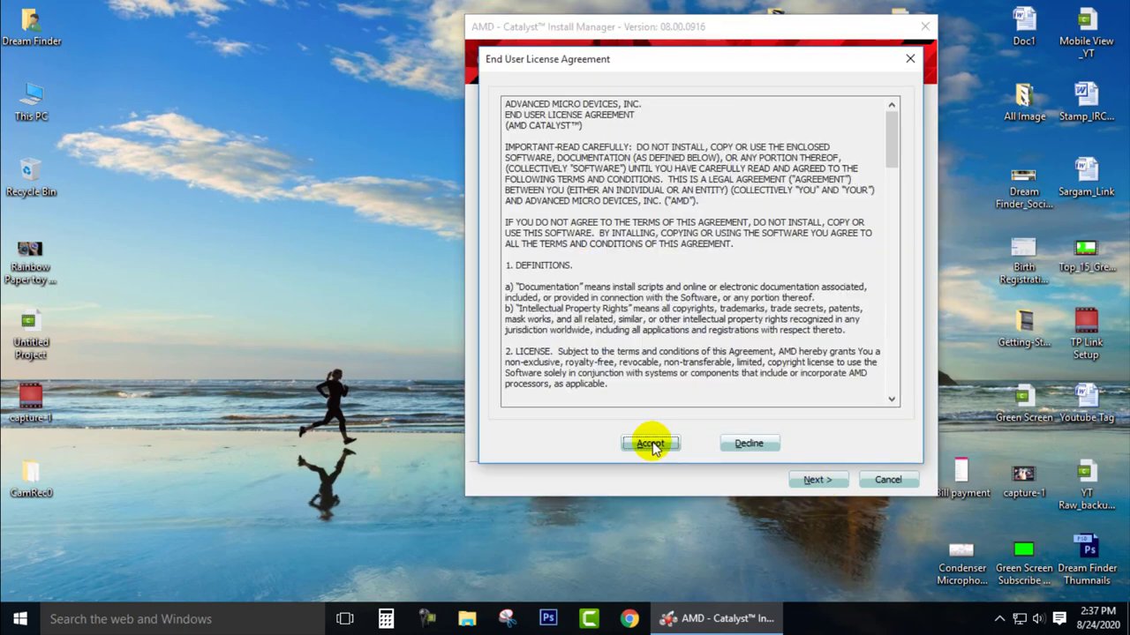
left_click(651, 442)
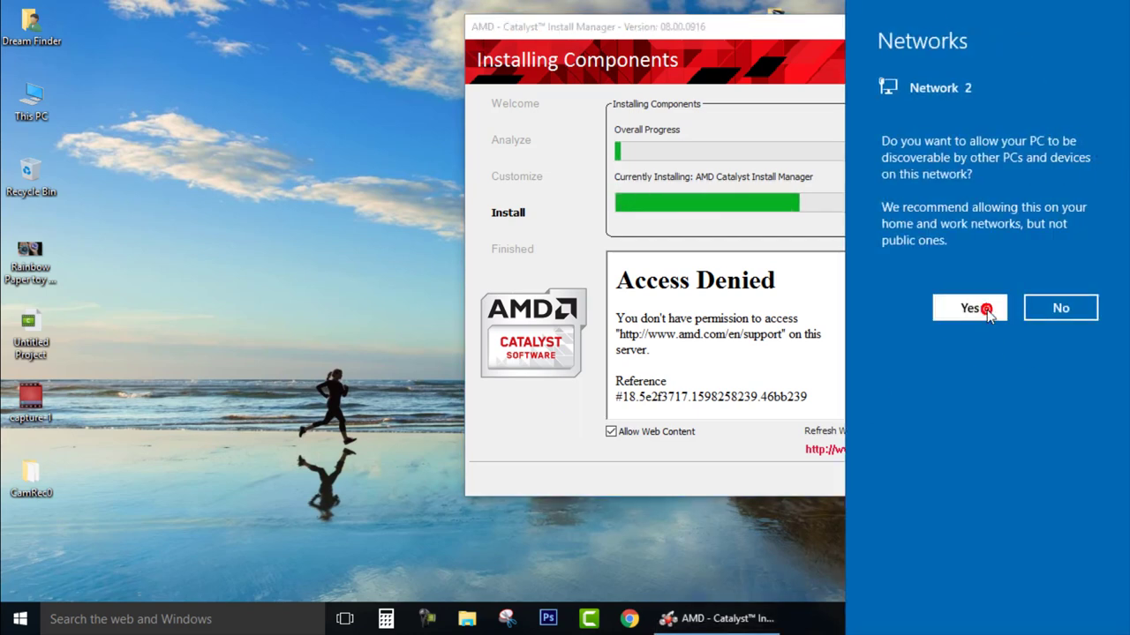
left_click(719, 445)
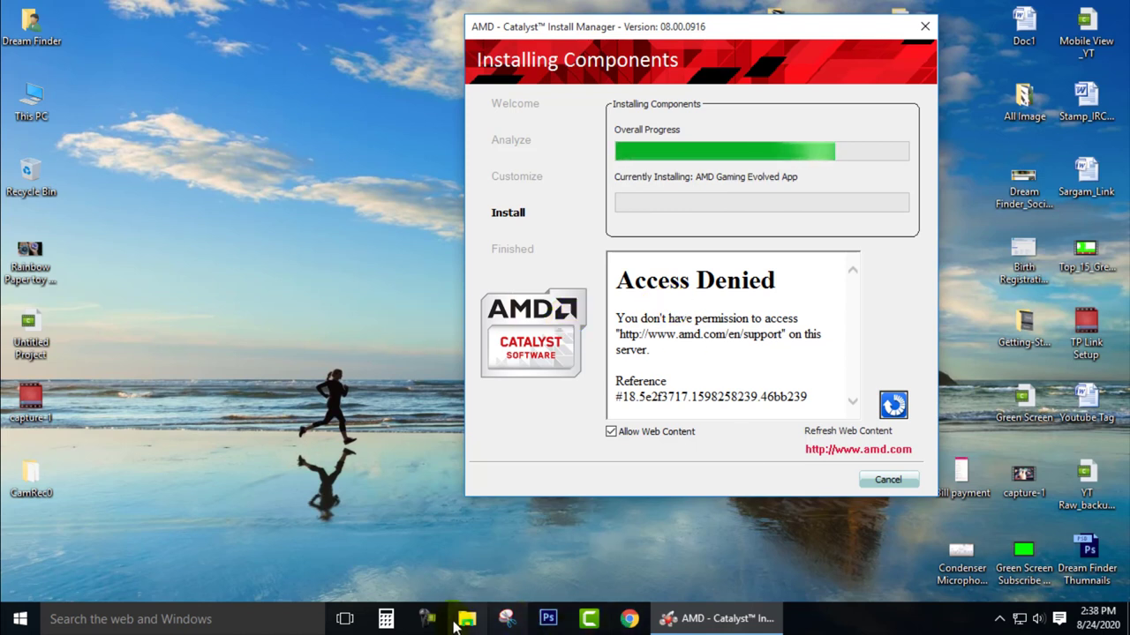
left_click(417, 545)
left_click(999, 619)
left_click(1007, 578)
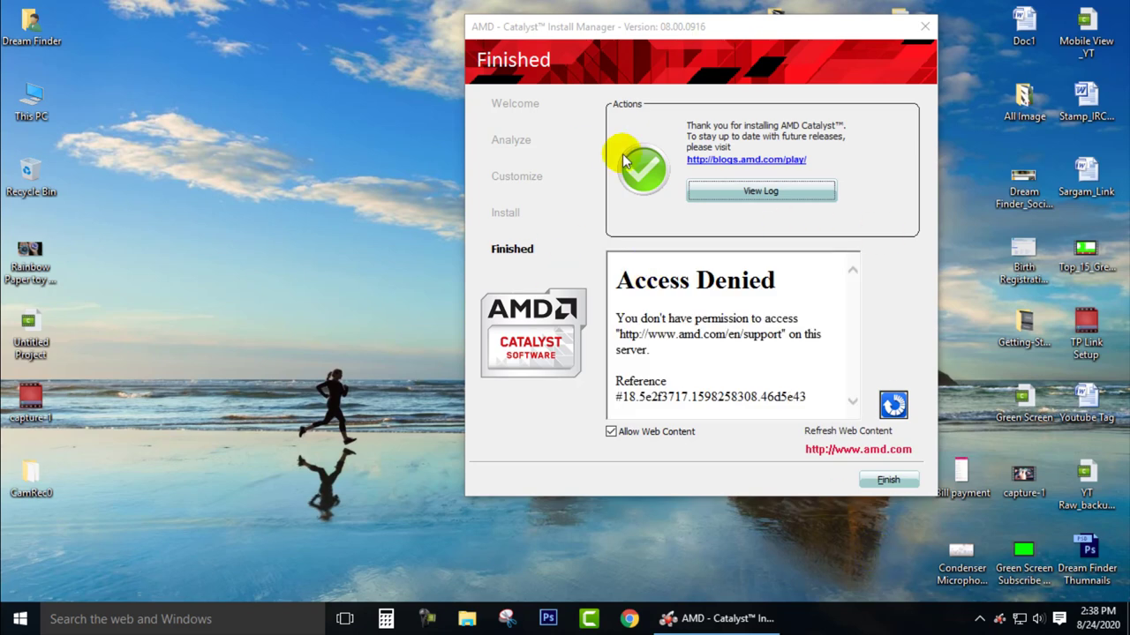
- Finish the AMD Catalyst installation and close the Install Manager's final page
left_click_drag(804, 26, 707, 51)
left_click(790, 506)
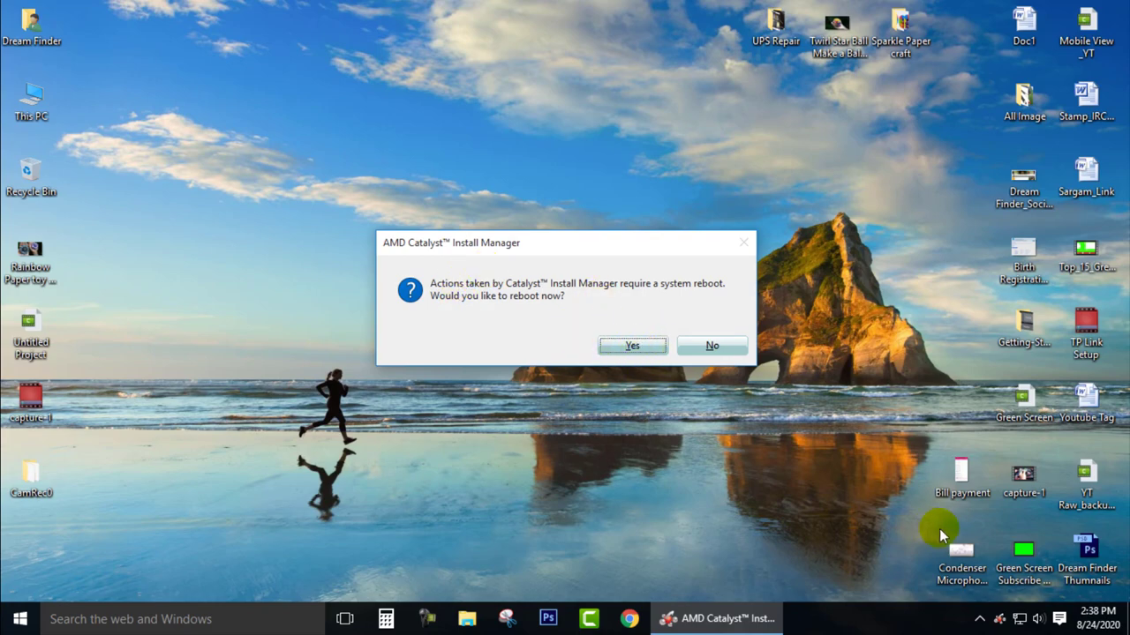
left_click(979, 619)
left_click(1022, 574)
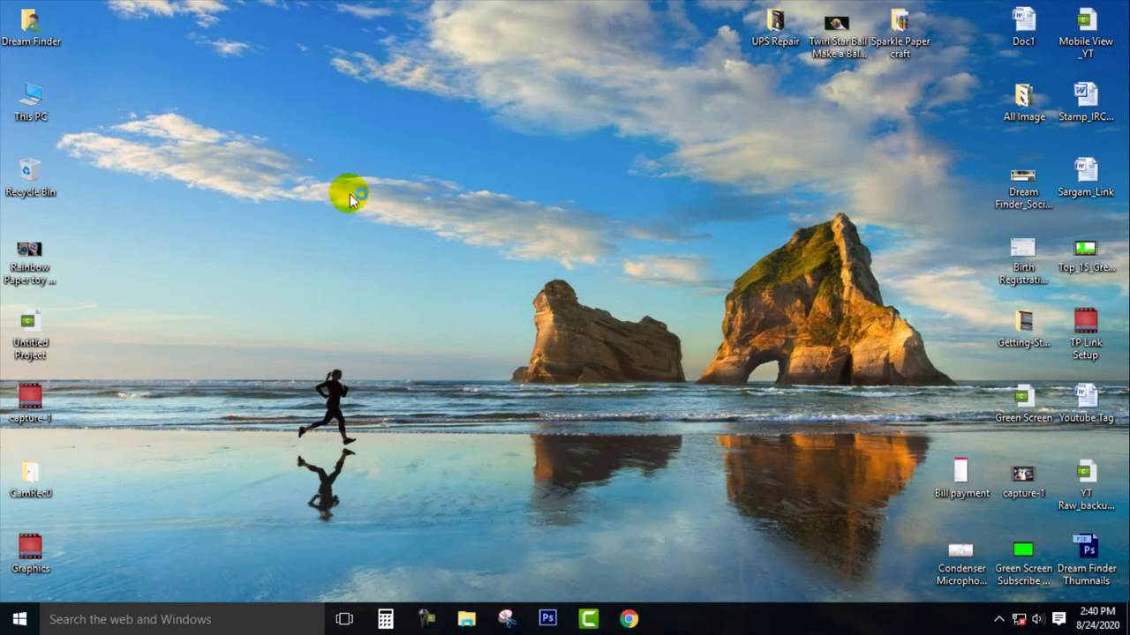
right_click(350, 193)
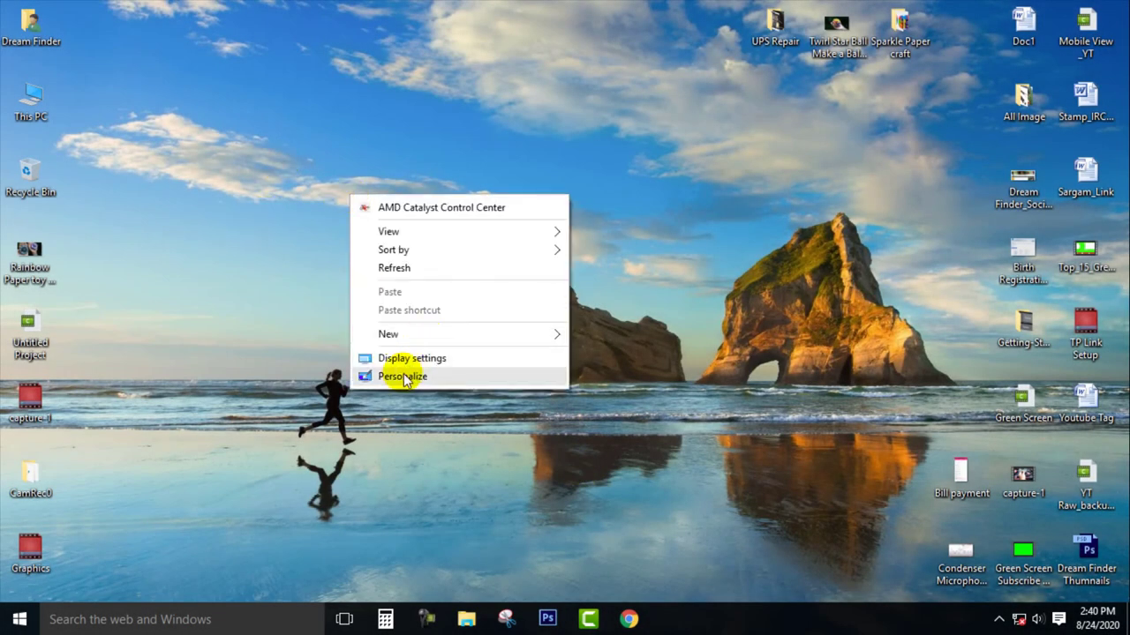
left_click(168, 232)
- Open Device Manager from This PC's system properties and check the graphics card listed under Display adapters
right_click(39, 101)
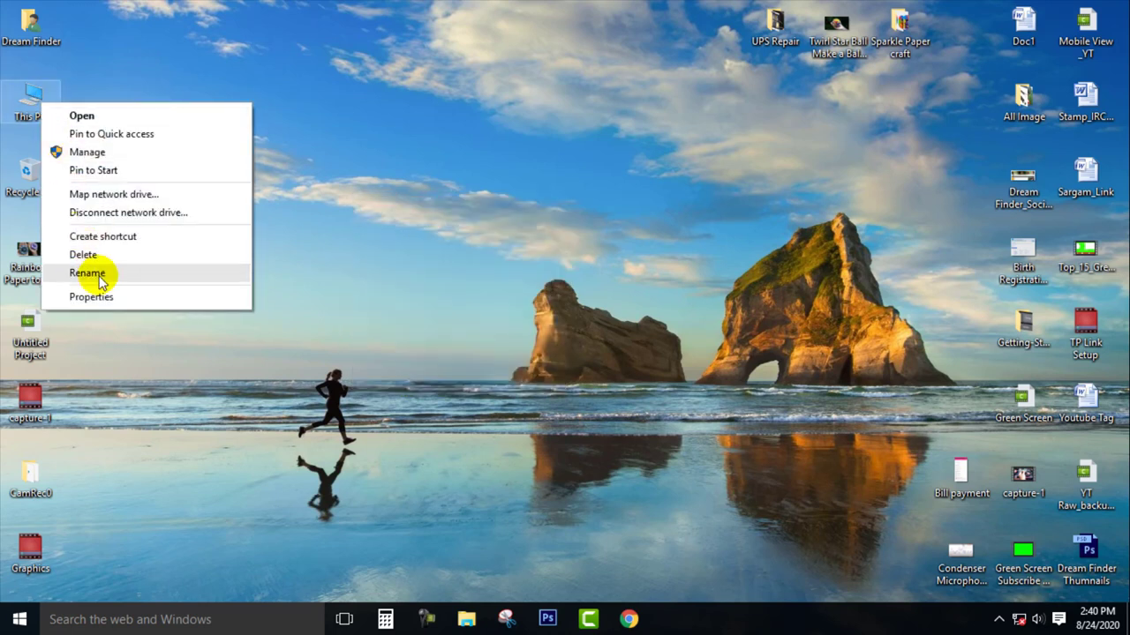
left_click(99, 294)
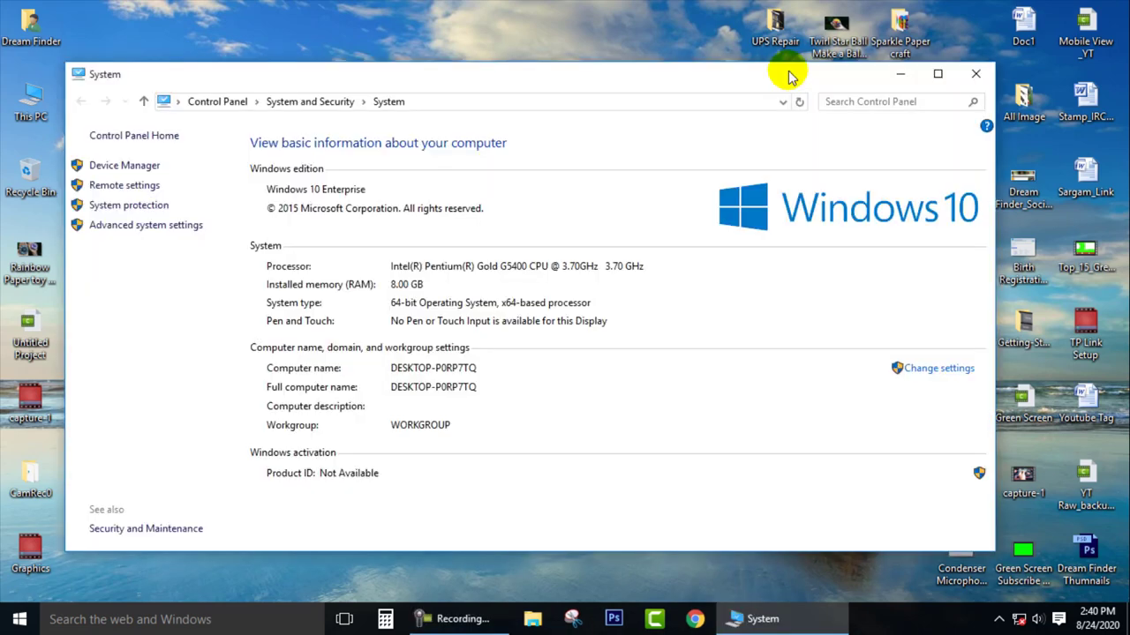
left_click(106, 167)
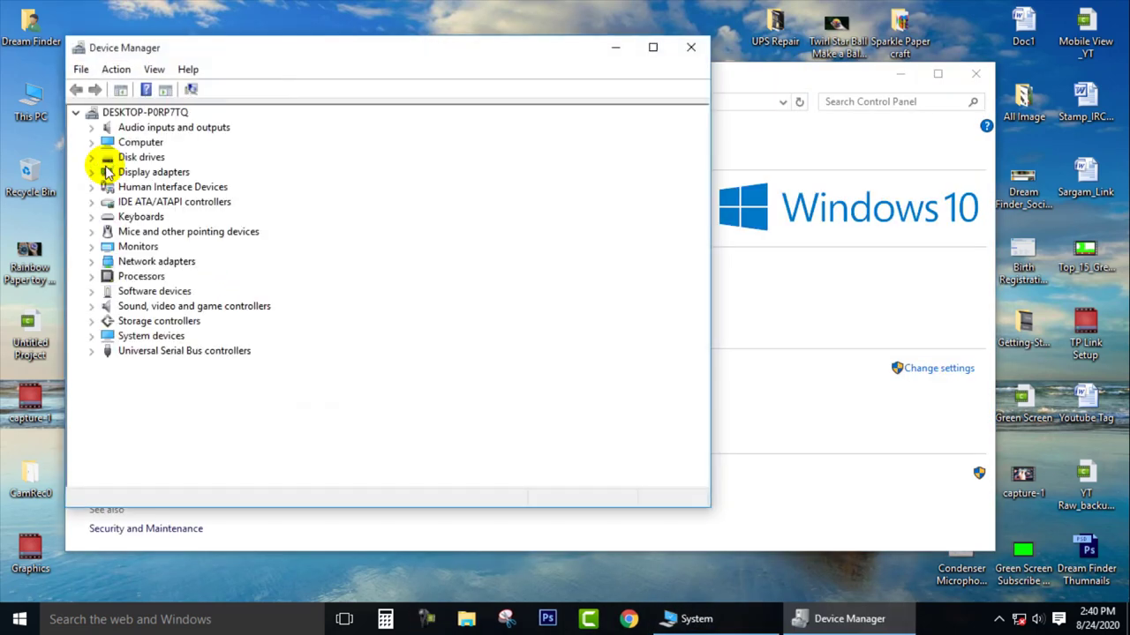
left_click(92, 173)
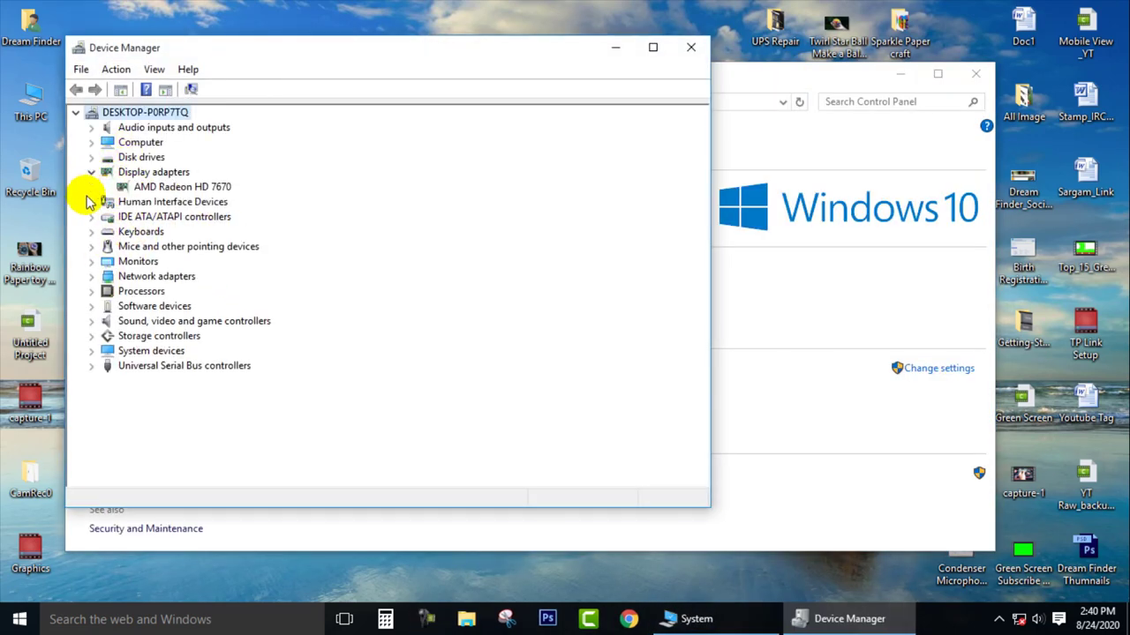
left_click(157, 188)
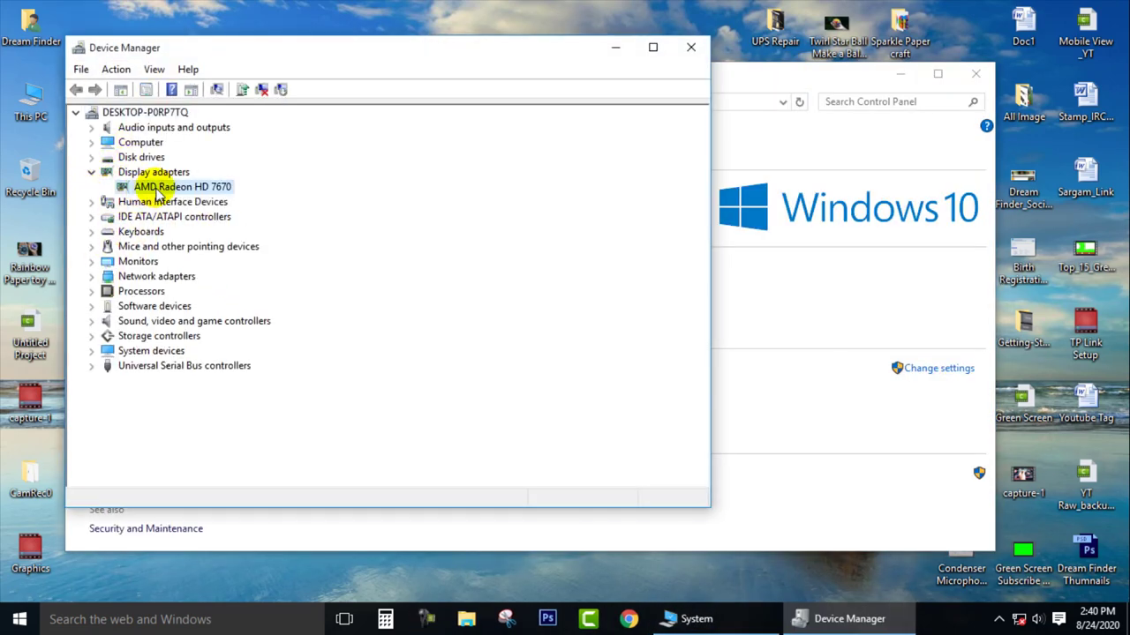
- Review the AMD Radeon HD 7670's driver, details and events in its properties, closing Device Manager and the System window when done
right_click(222, 186)
left_click(275, 284)
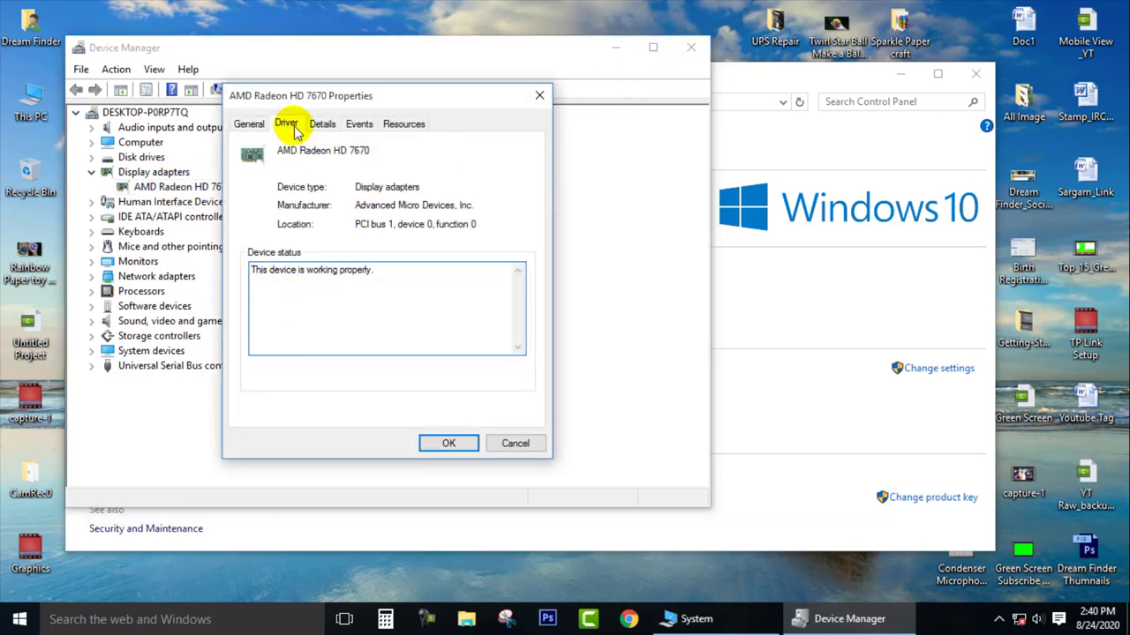
left_click(287, 124)
left_click(328, 124)
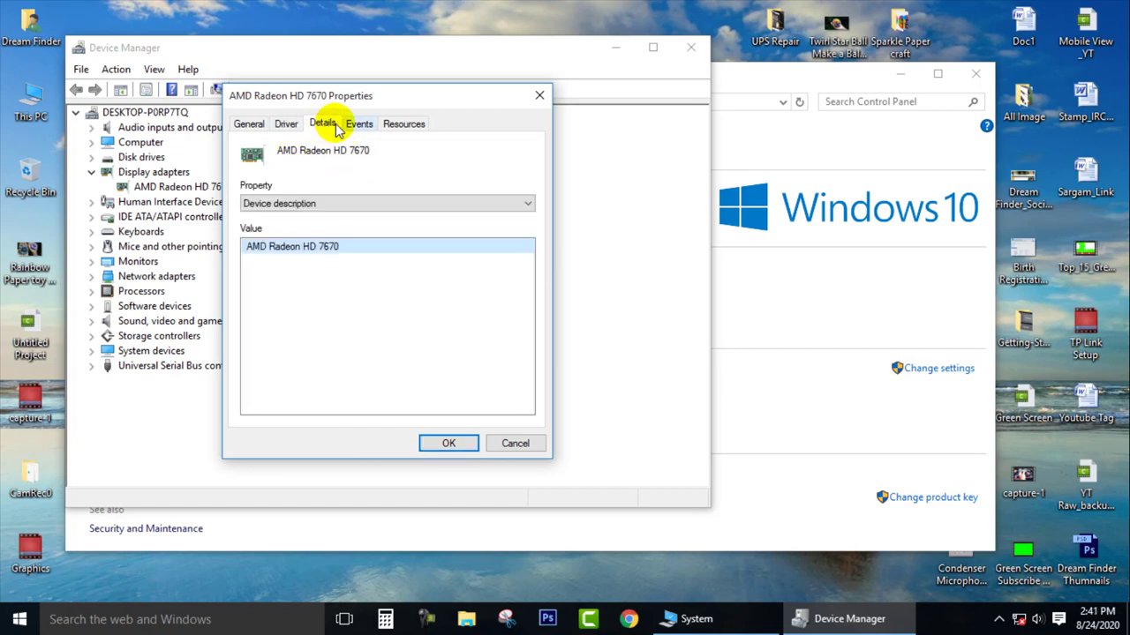
left_click(362, 125)
left_click(537, 440)
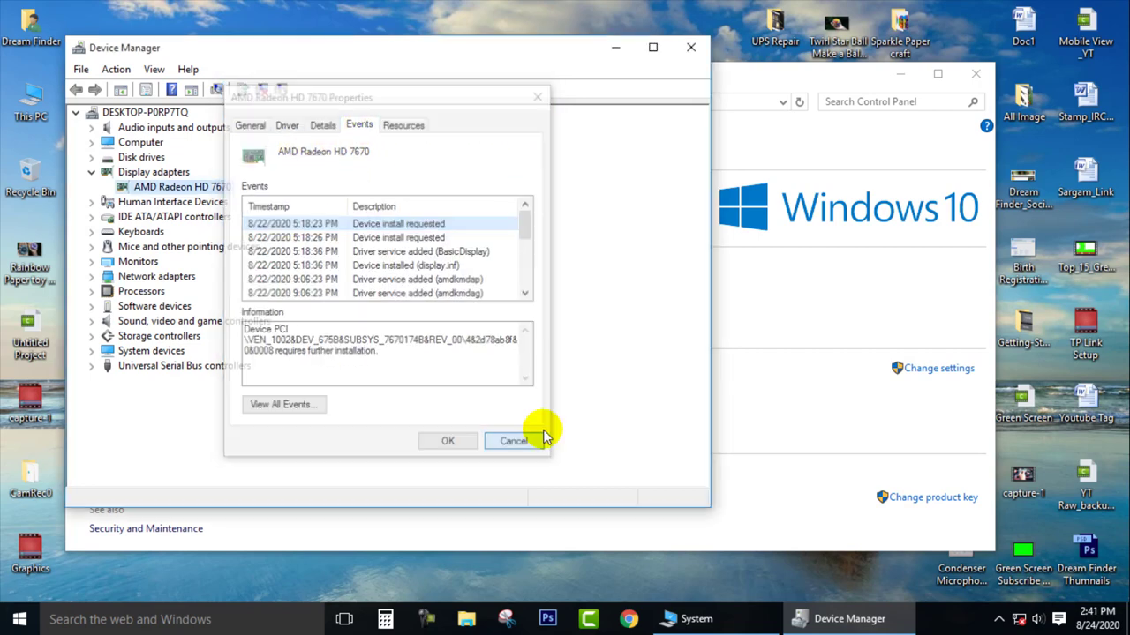
left_click(691, 48)
left_click(976, 73)
- Open the advanced display settings from the desktop and check the list of available screen resolutions
right_click(362, 159)
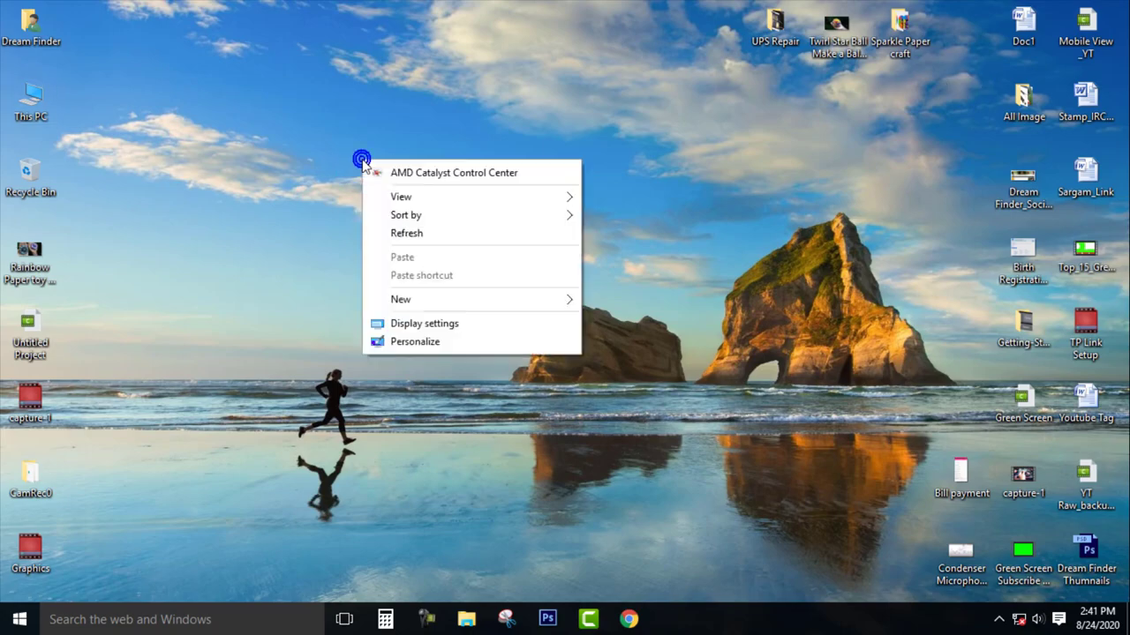
left_click(424, 323)
scroll(521, 388, "down", 3)
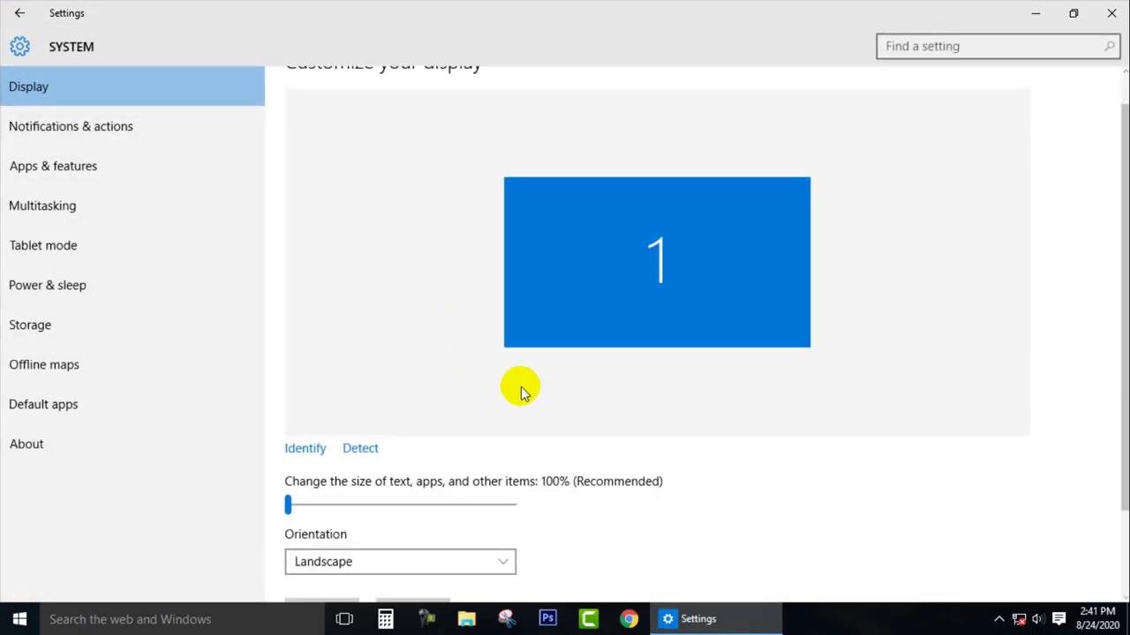
left_click(403, 548)
scroll(315, 484, "down", 3)
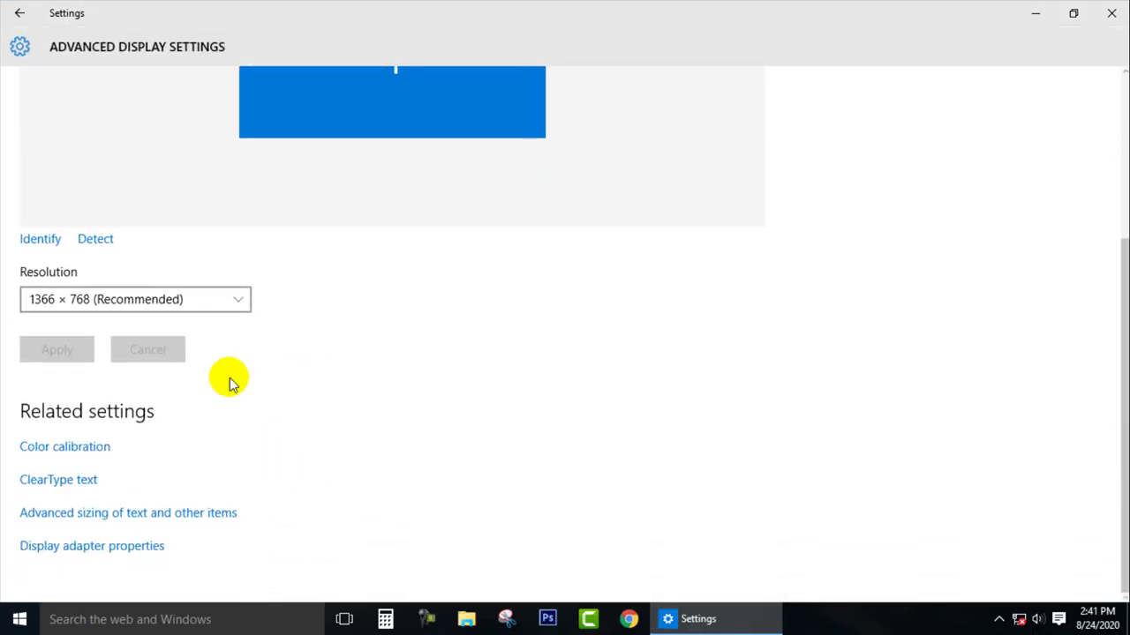
left_click(222, 300)
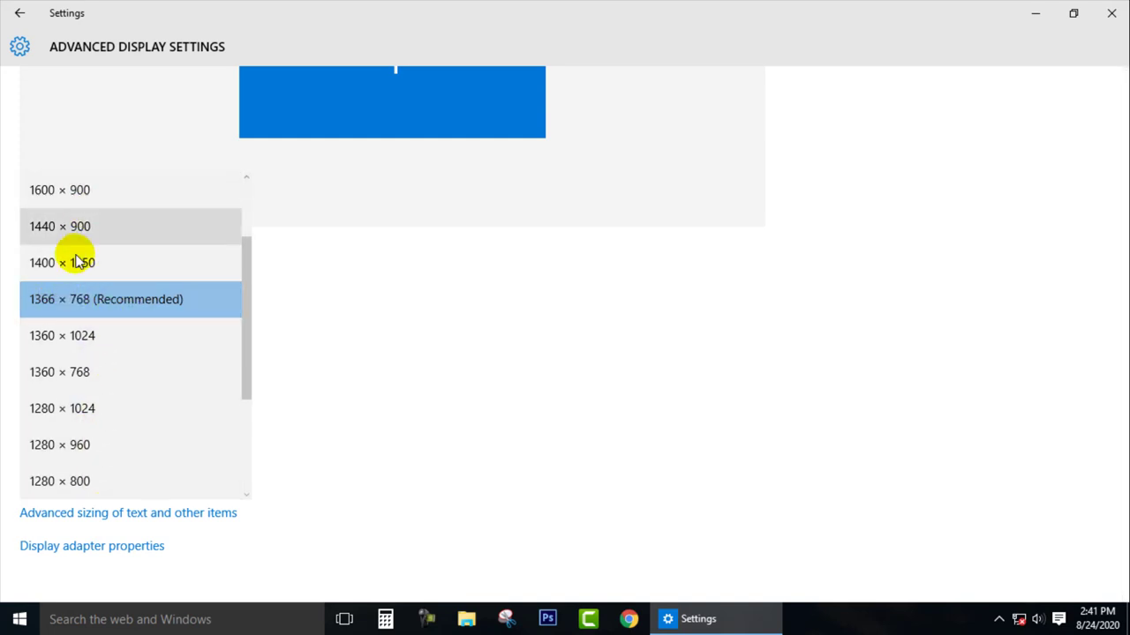
- Examine the display adapter properties, including adapter information, monitor refresh rate and the AMD Catalyst Control Center page, and close Settings
left_click(133, 547)
left_click(141, 545)
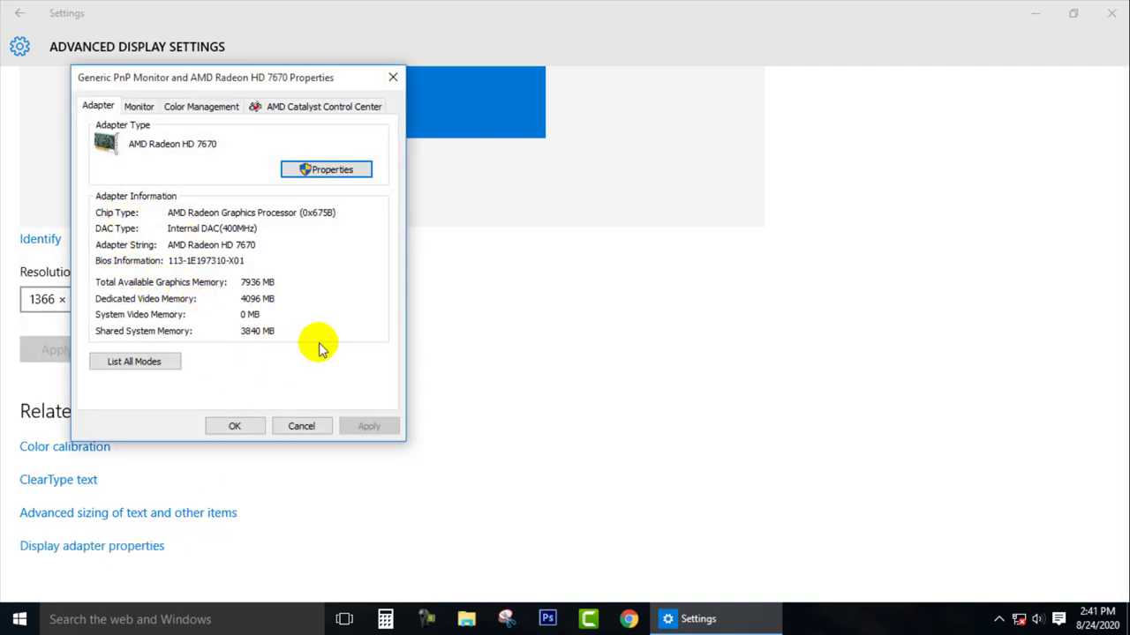
left_click(138, 105)
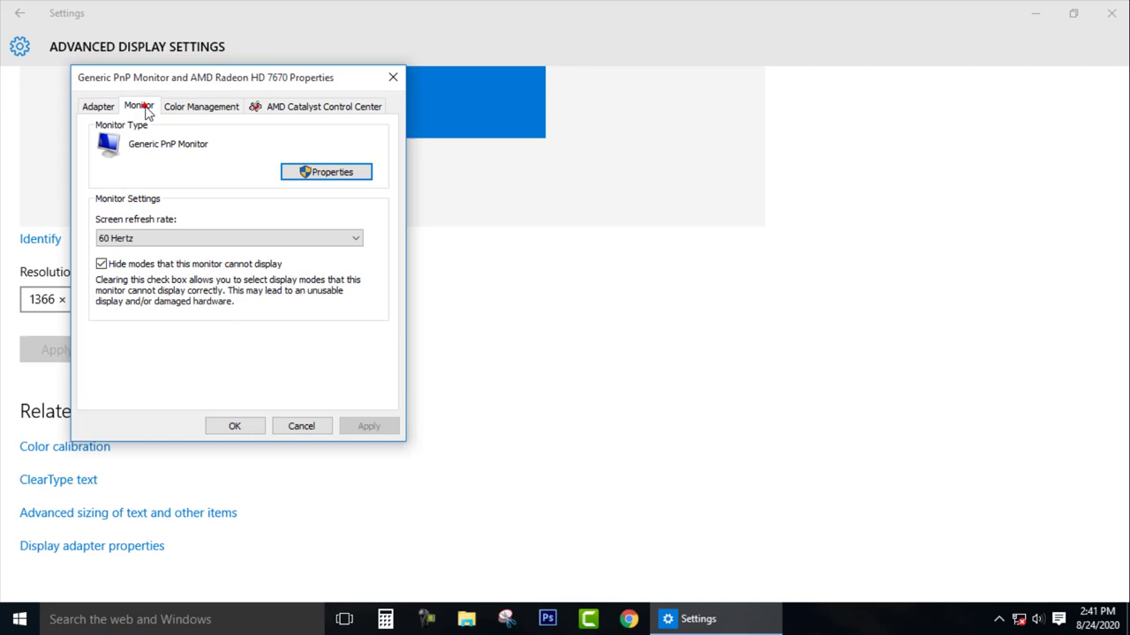
left_click(159, 236)
left_click(212, 290)
left_click(283, 106)
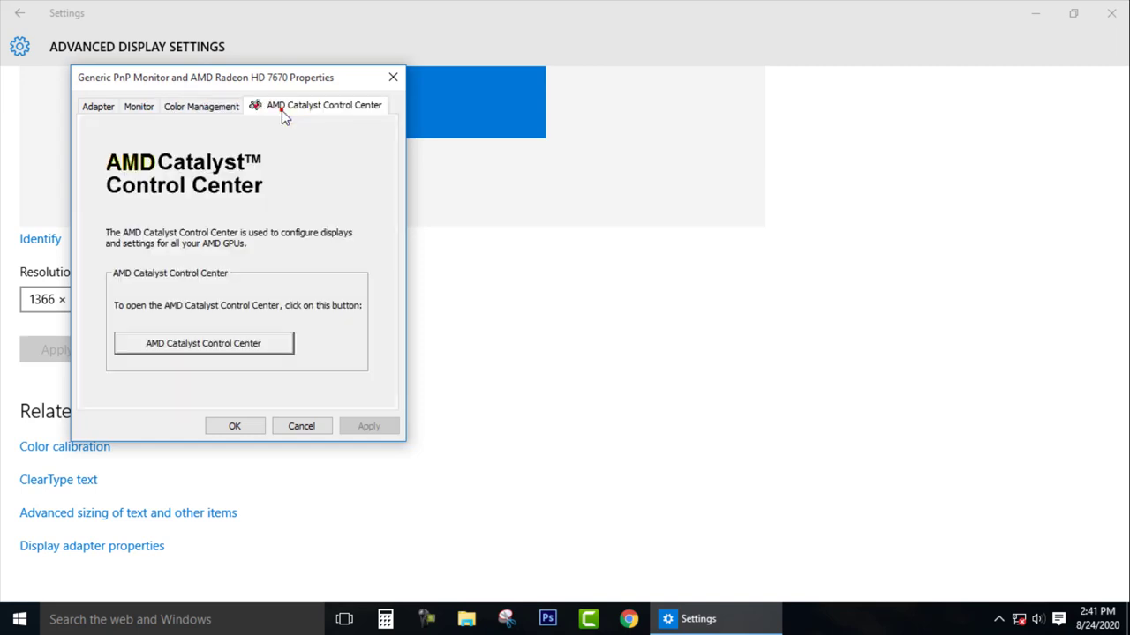
left_click(138, 106)
left_click(98, 106)
left_click(393, 76)
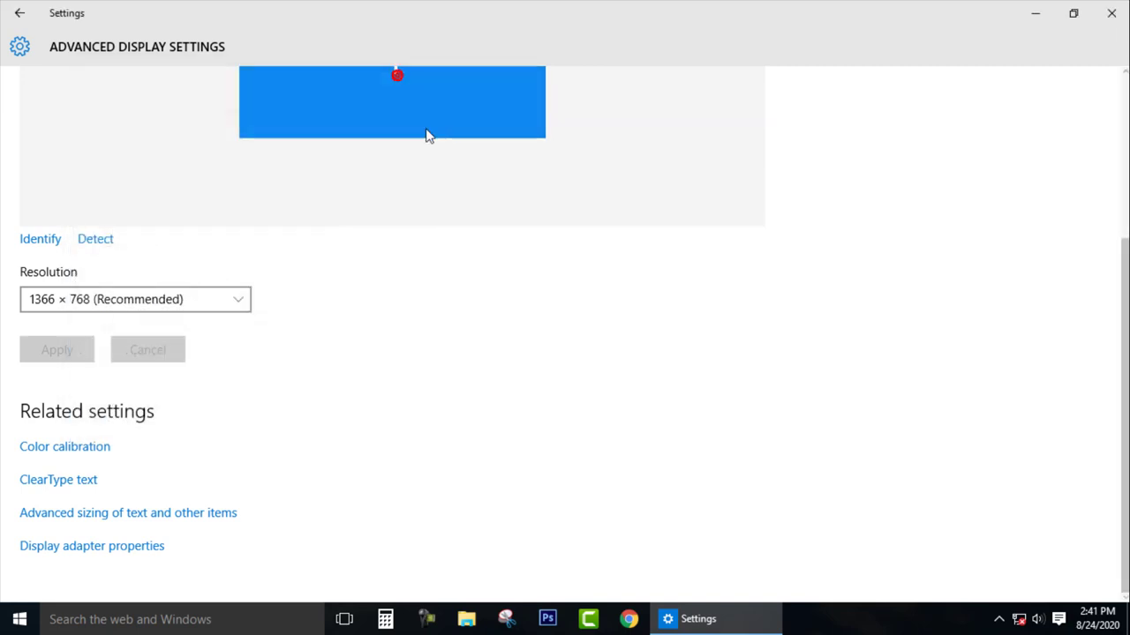
left_click(1107, 18)
- Refresh the desktop and open AMD Catalyst Control Center
right_click(379, 214)
left_click(426, 285)
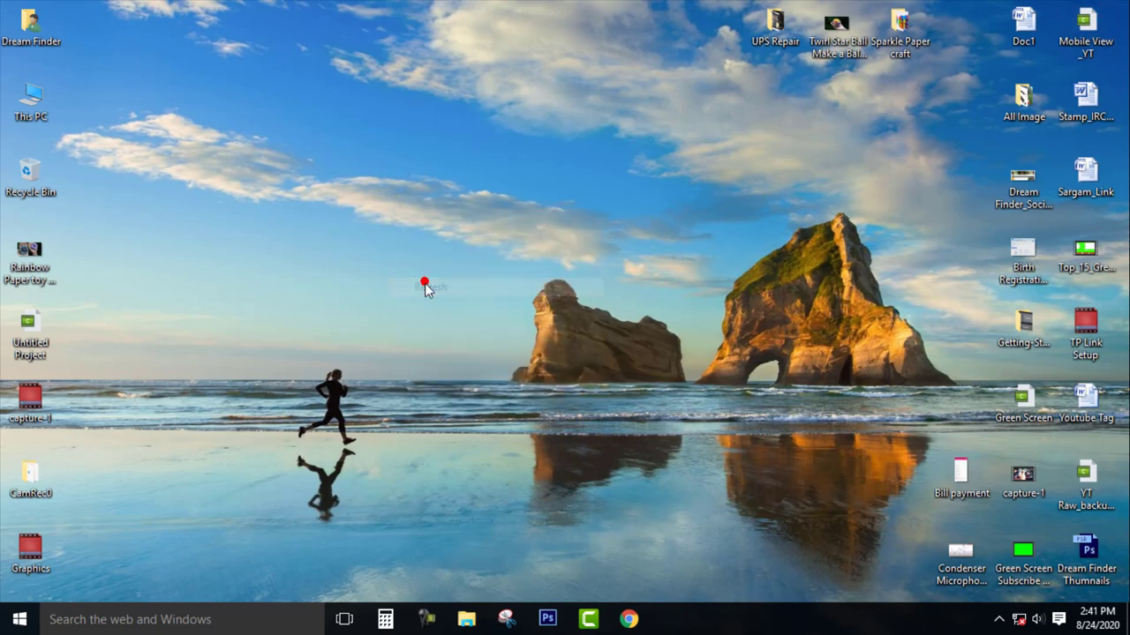
right_click(425, 285)
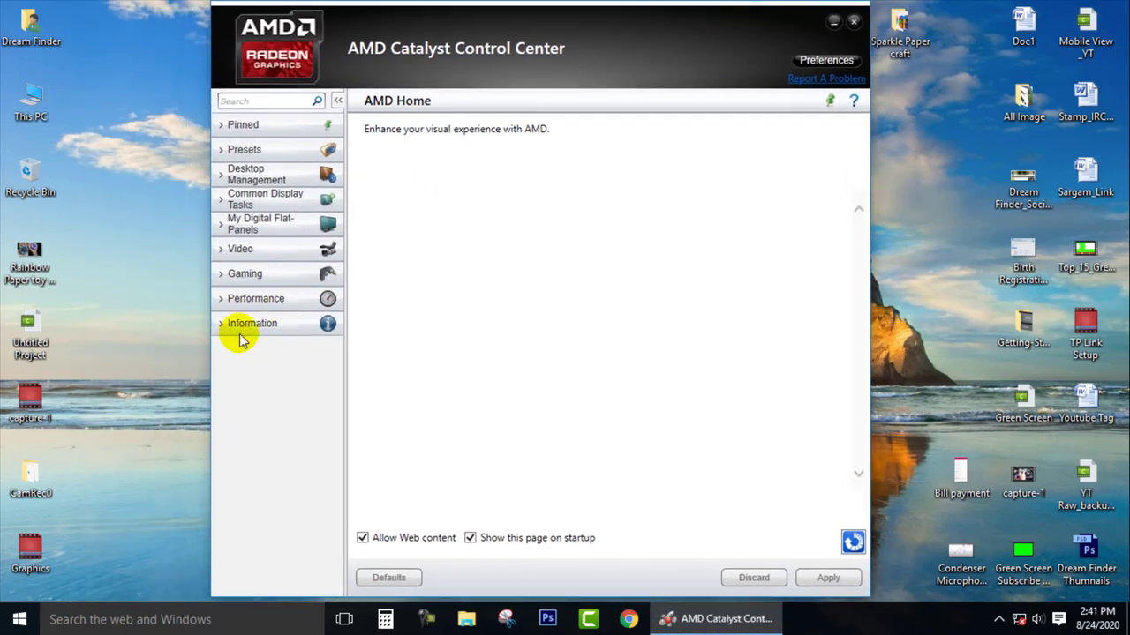
- Look through the Pinned, Presets, Desktop Management, Common Display Tasks and My Digital Flat-Panels sections, including the Advanced Display Settings
left_click(239, 129)
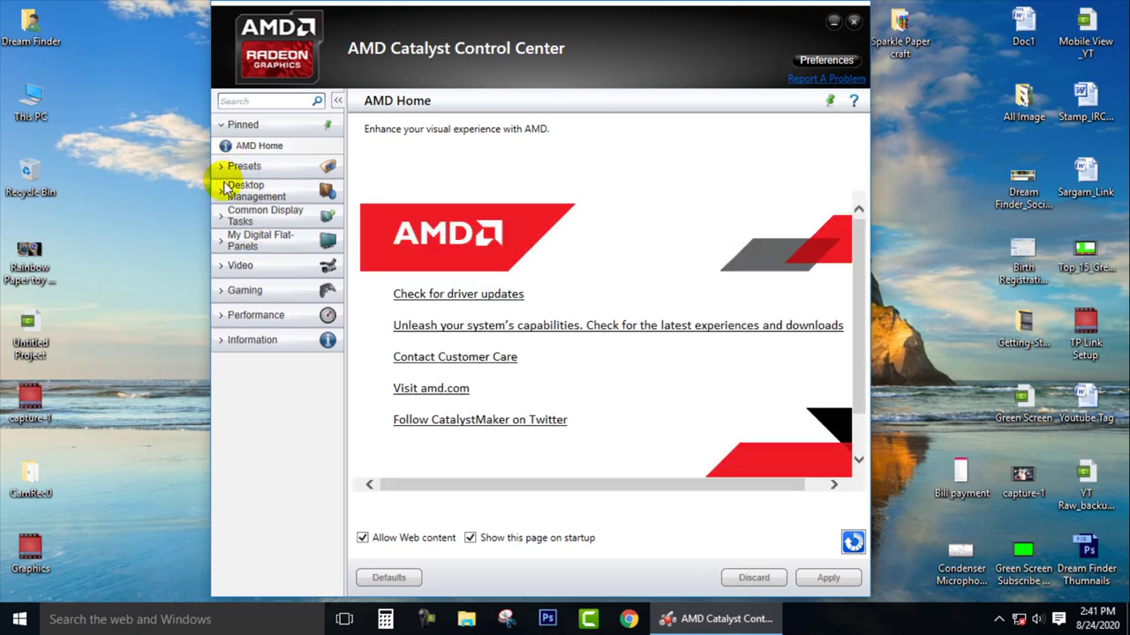
left_click(229, 148)
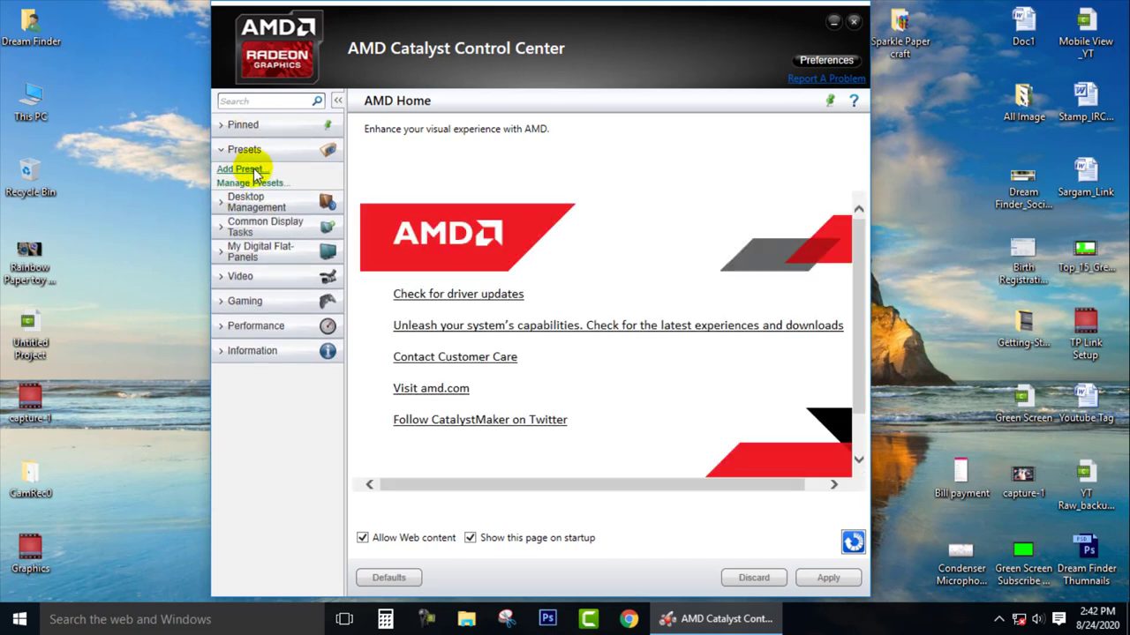
left_click(227, 151)
left_click(247, 174)
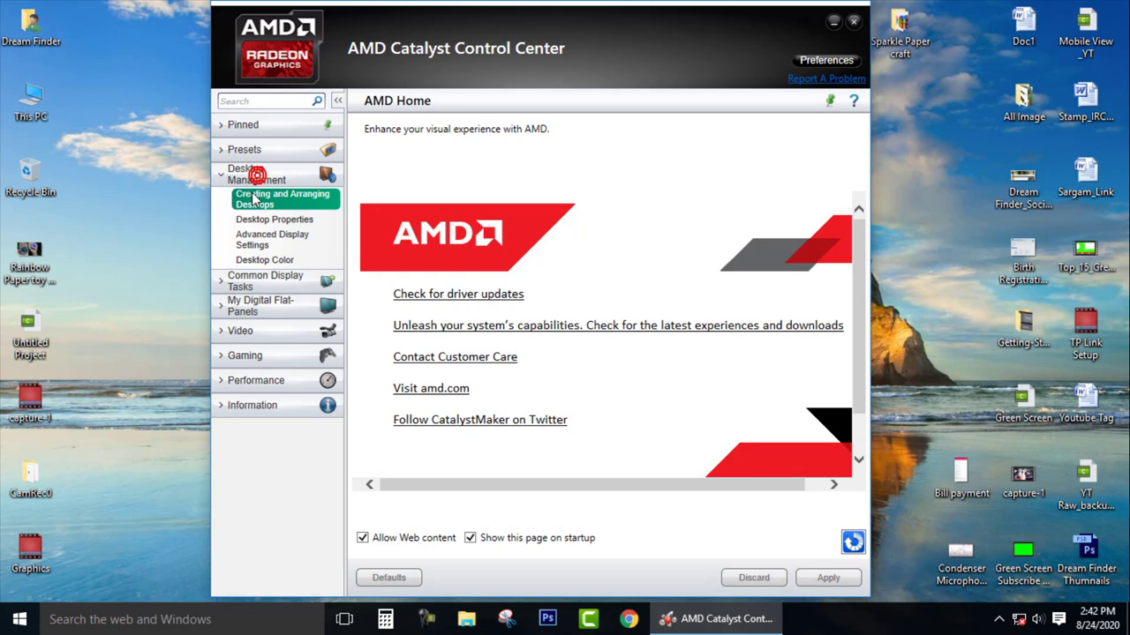
left_click(264, 240)
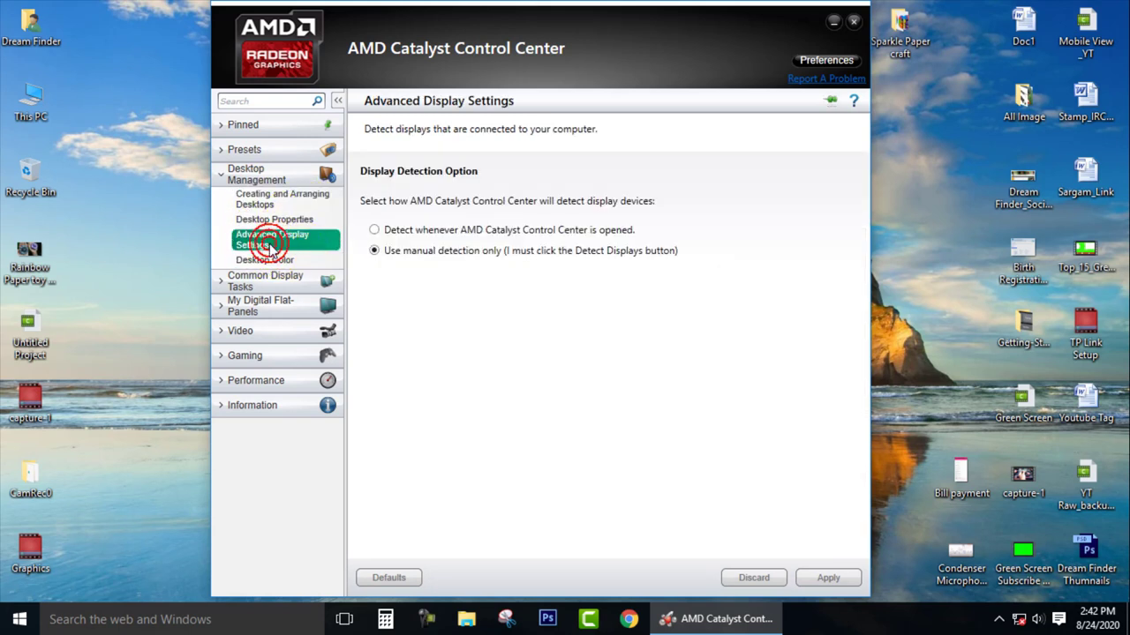
left_click(265, 281)
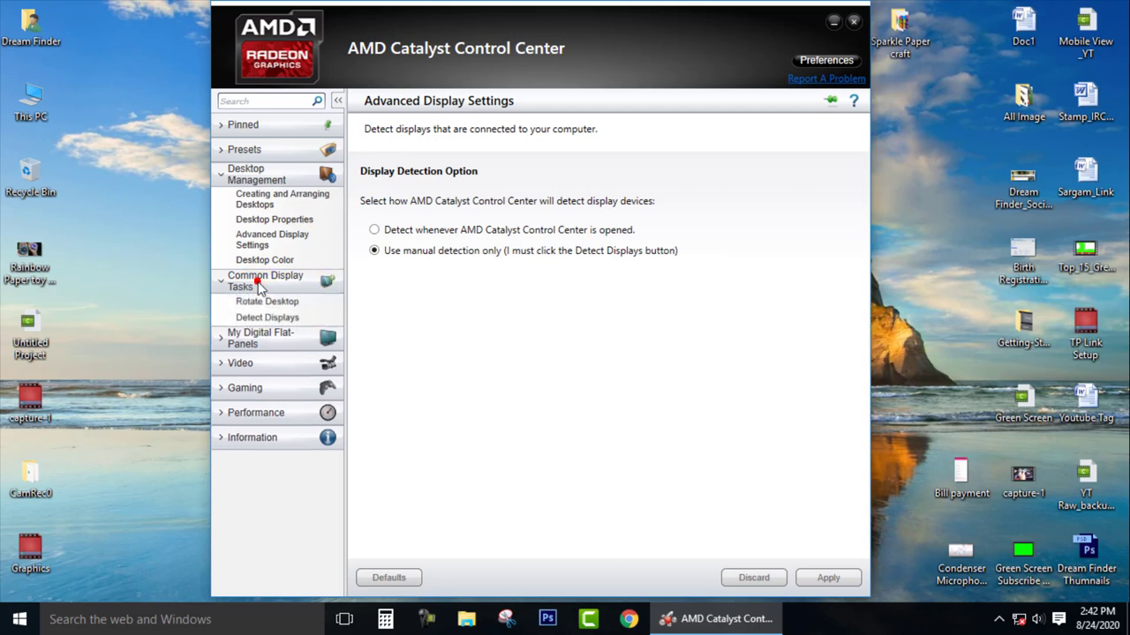
left_click(263, 336)
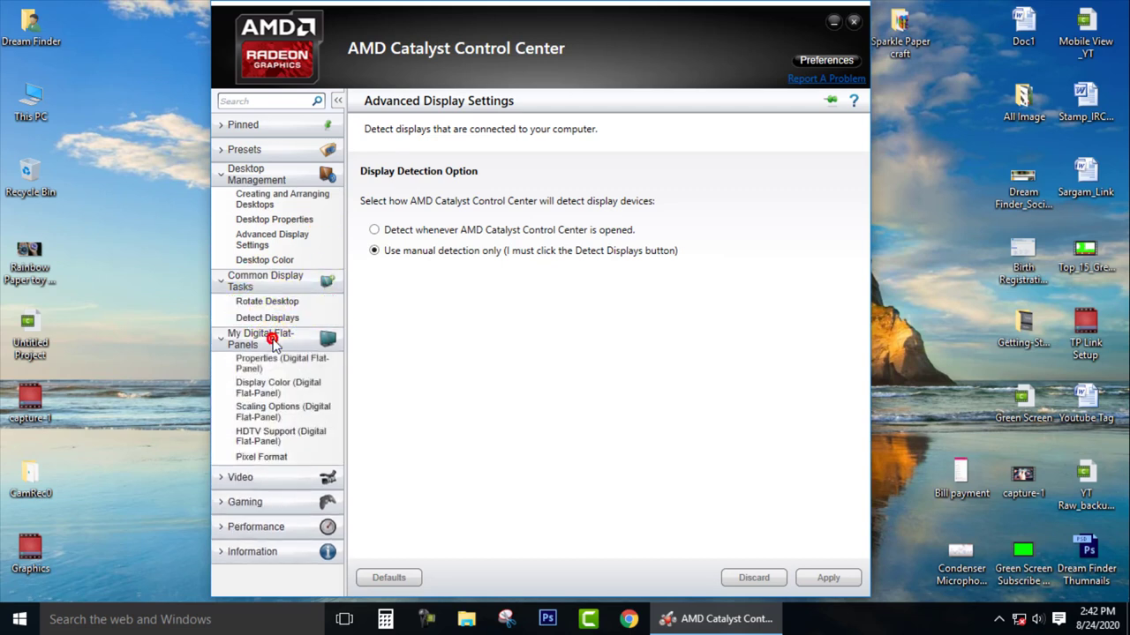
left_click(268, 338)
left_click(263, 281)
left_click(254, 175)
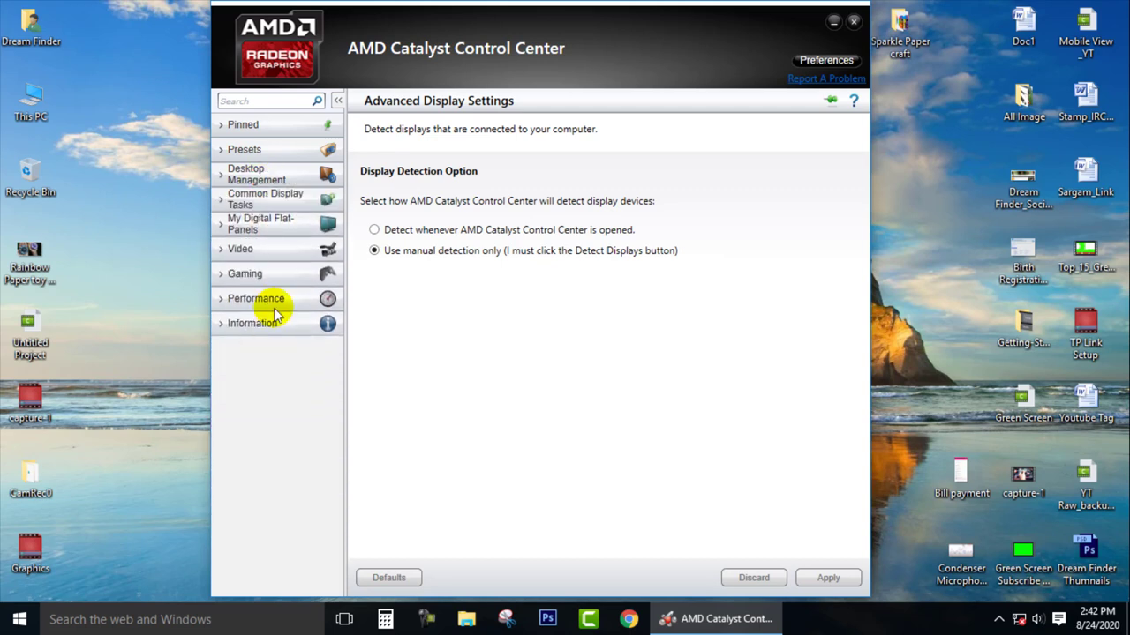
- Open the video color settings and select Use AMD Settings for the basic video color
left_click(246, 252)
left_click(251, 271)
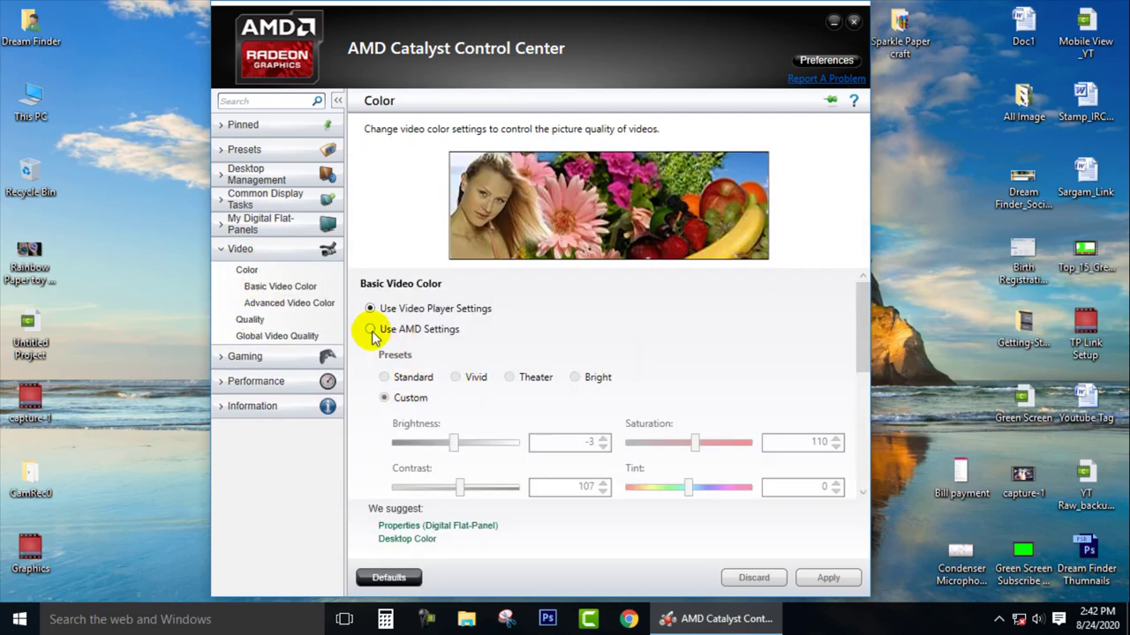
left_click(370, 330)
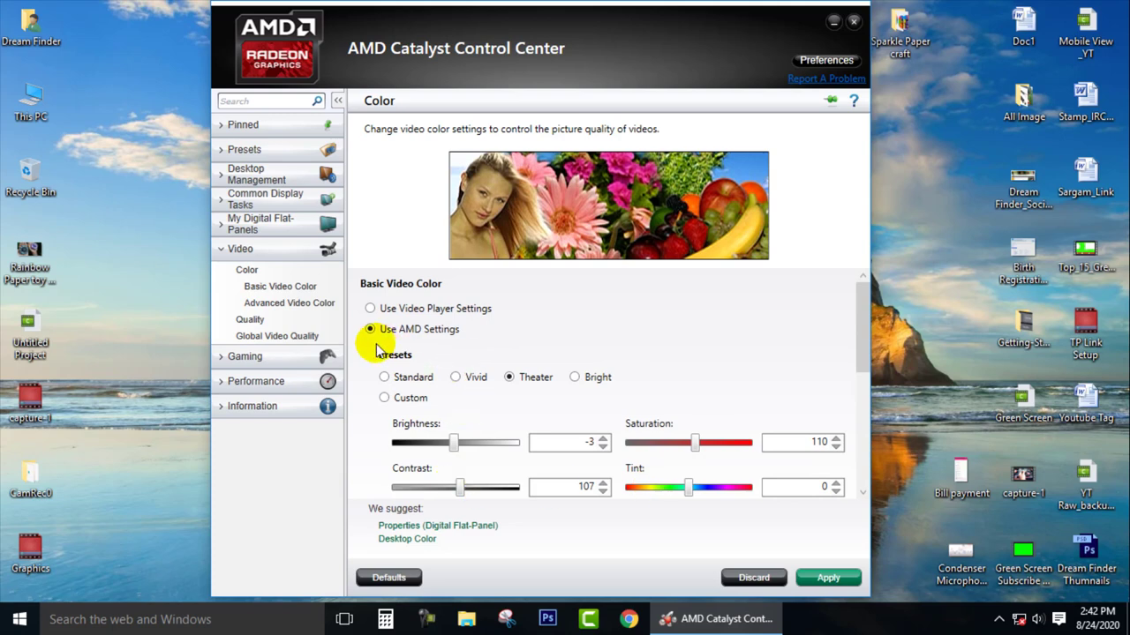
- Review the video Quality, Global Video Quality and gaming 3D Application Settings, and close AMD Catalyst Control Center
left_click(249, 320)
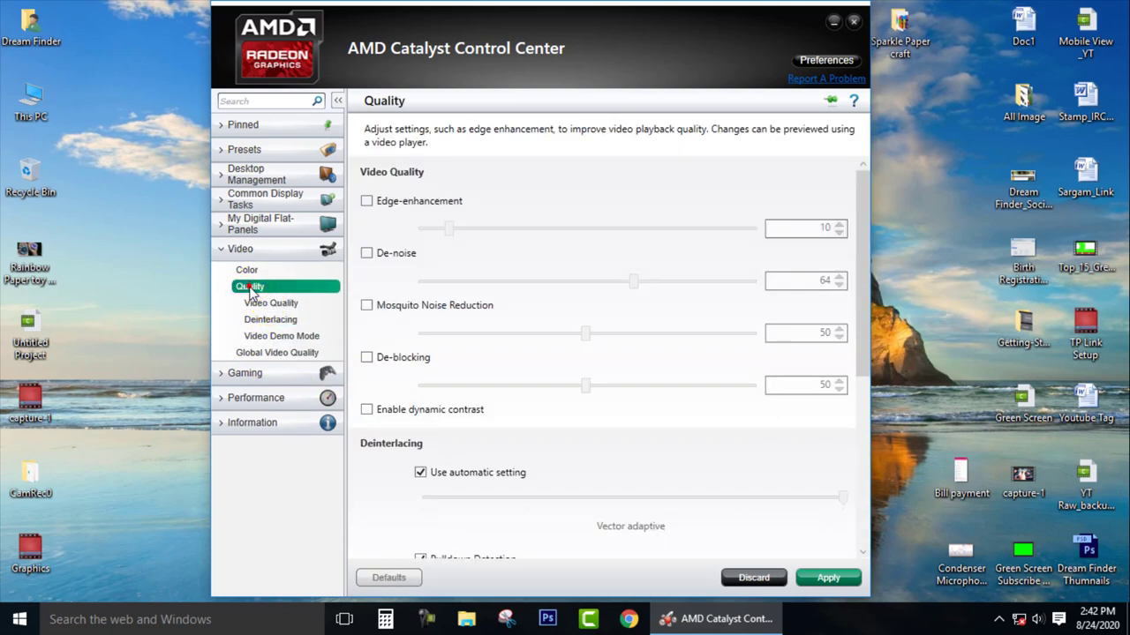
left_click(278, 352)
left_click(268, 326)
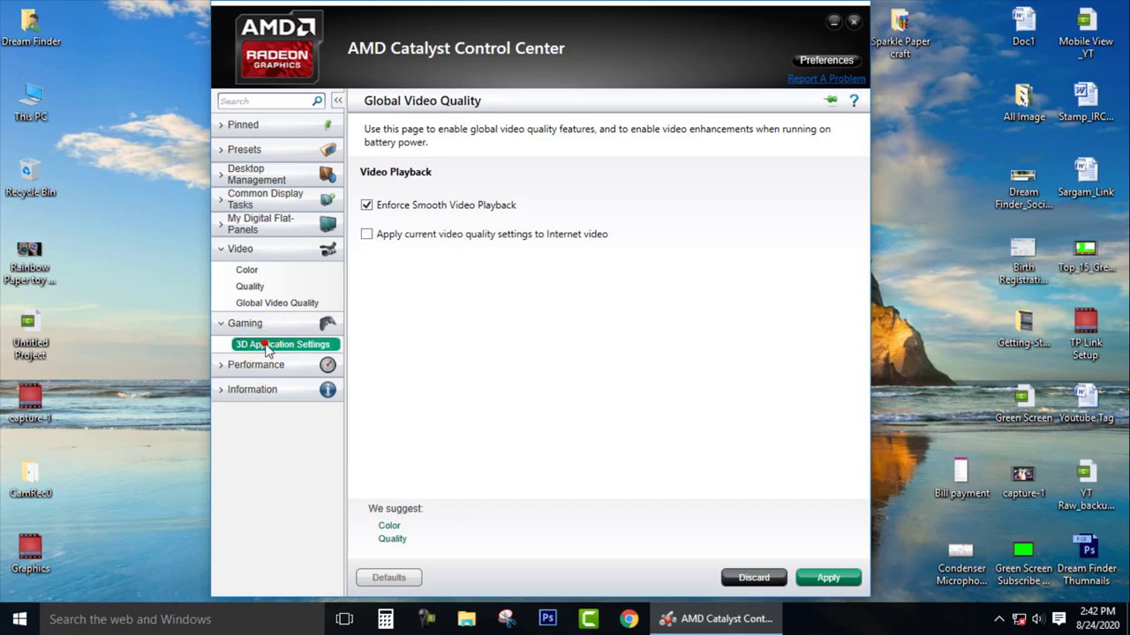
left_click(267, 346)
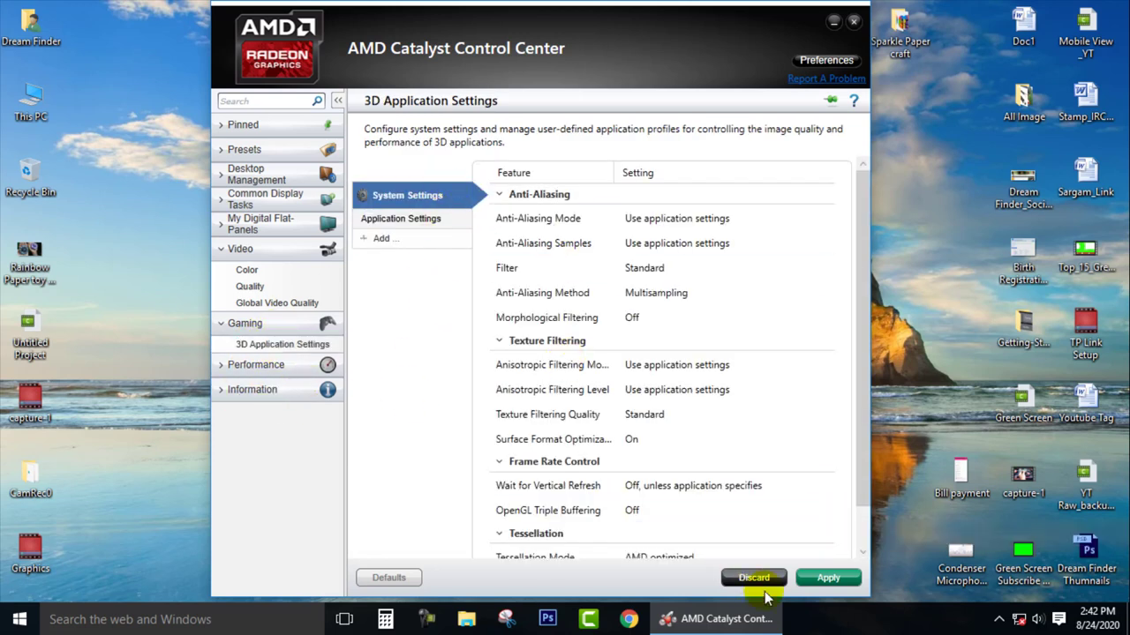
left_click(854, 22)
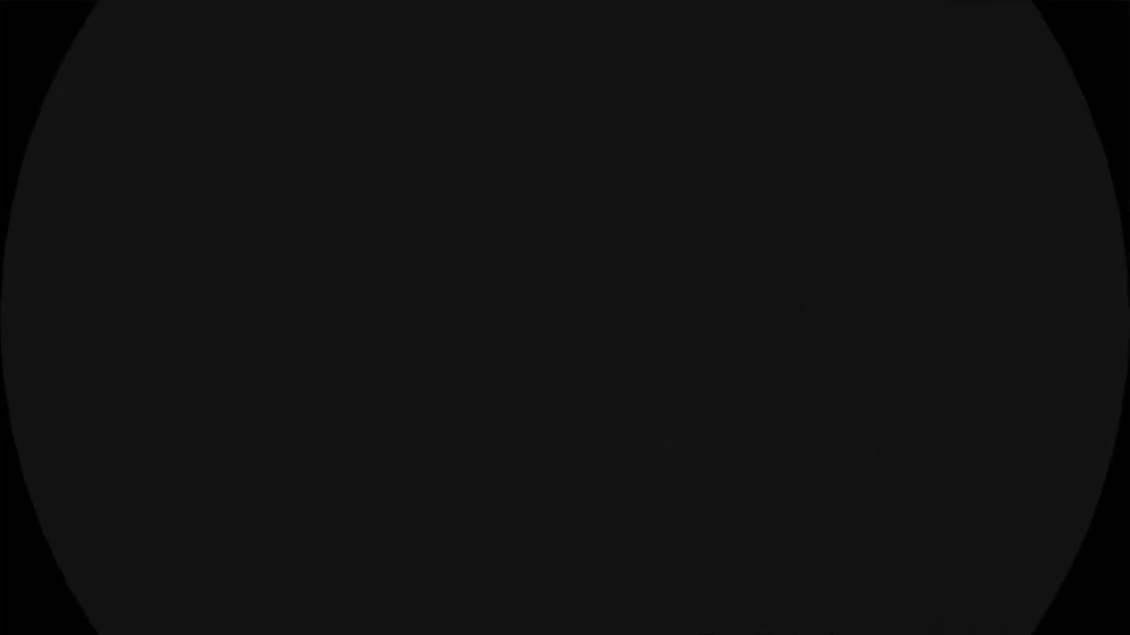